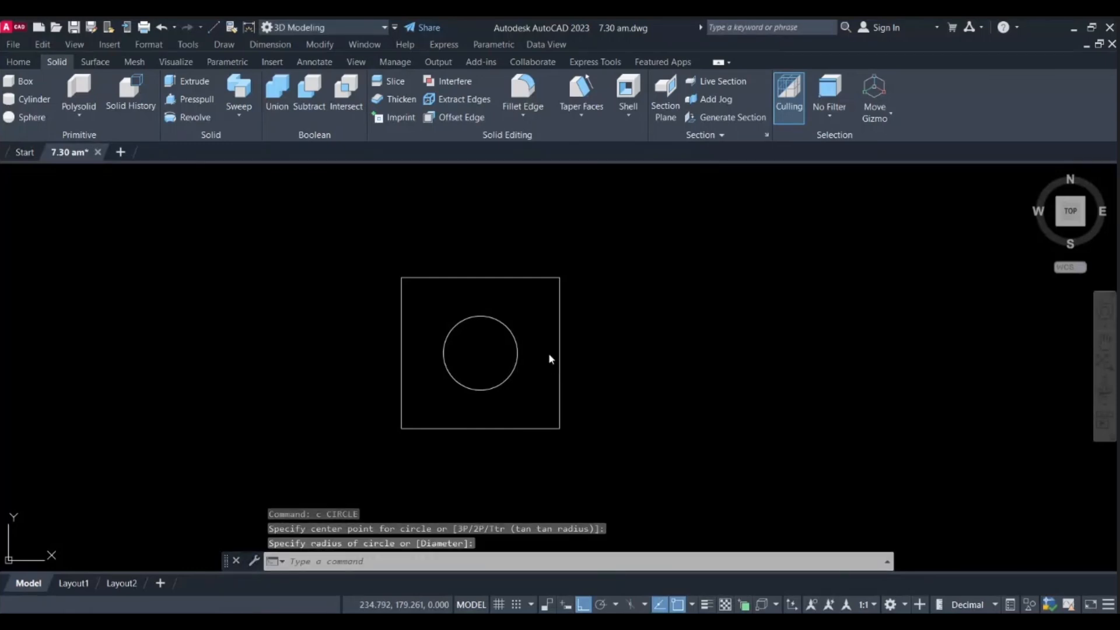
# Step: Draw a circle of about 2.5 radius around the square, concentric with the small circle, and switch to the isometric home view
pyautogui.press('Return')
pyautogui.click(480, 355)
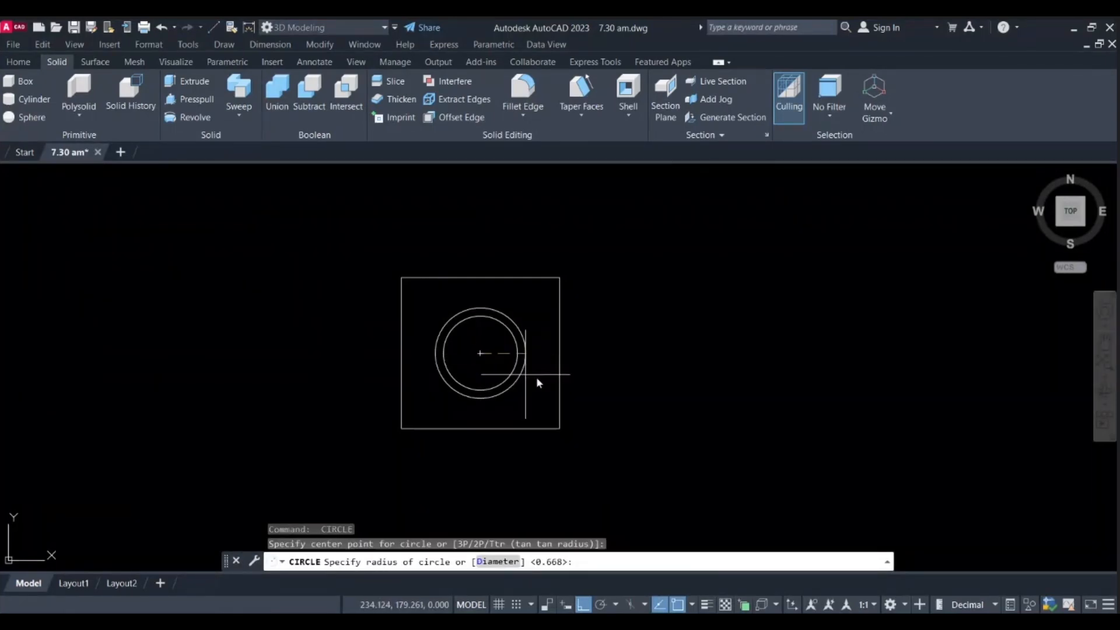
pyautogui.click(620, 415)
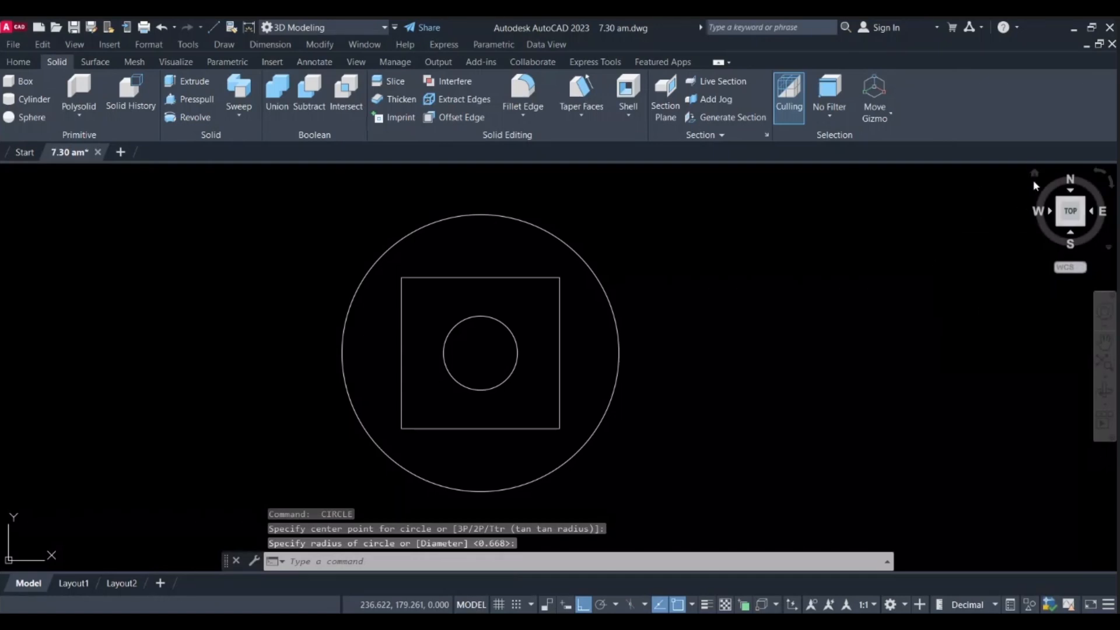
pyautogui.click(1036, 174)
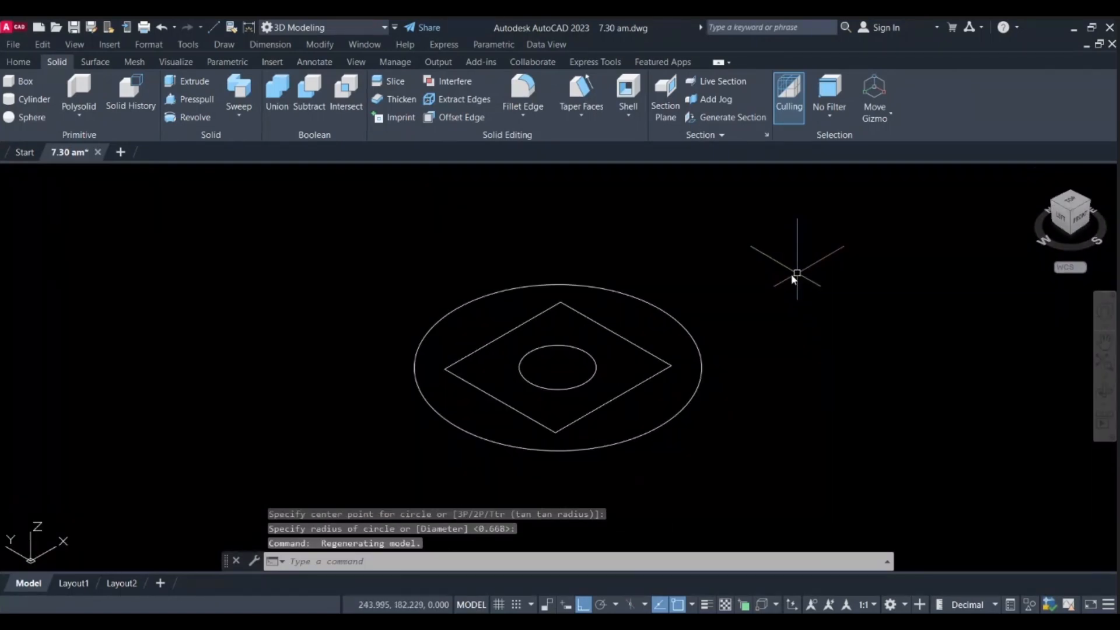
pyautogui.moveTo(741, 304); pyautogui.dragTo(695, 317, button='middle')
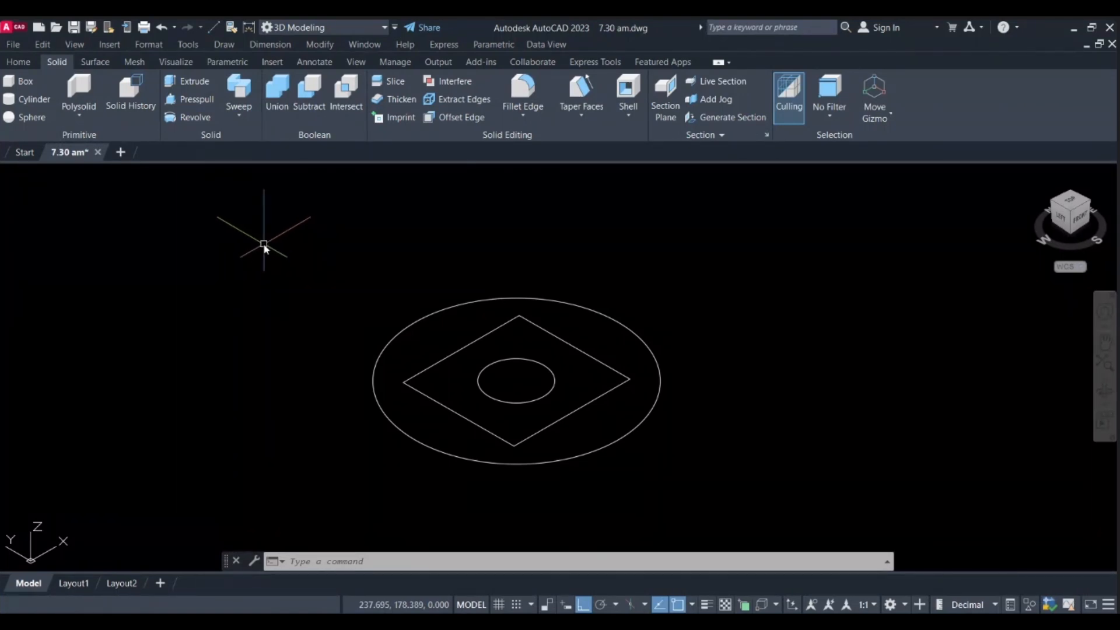
# Step: Extrude the outer circle upward into a solid cylinder about 5.35 high
pyautogui.click(180, 80)
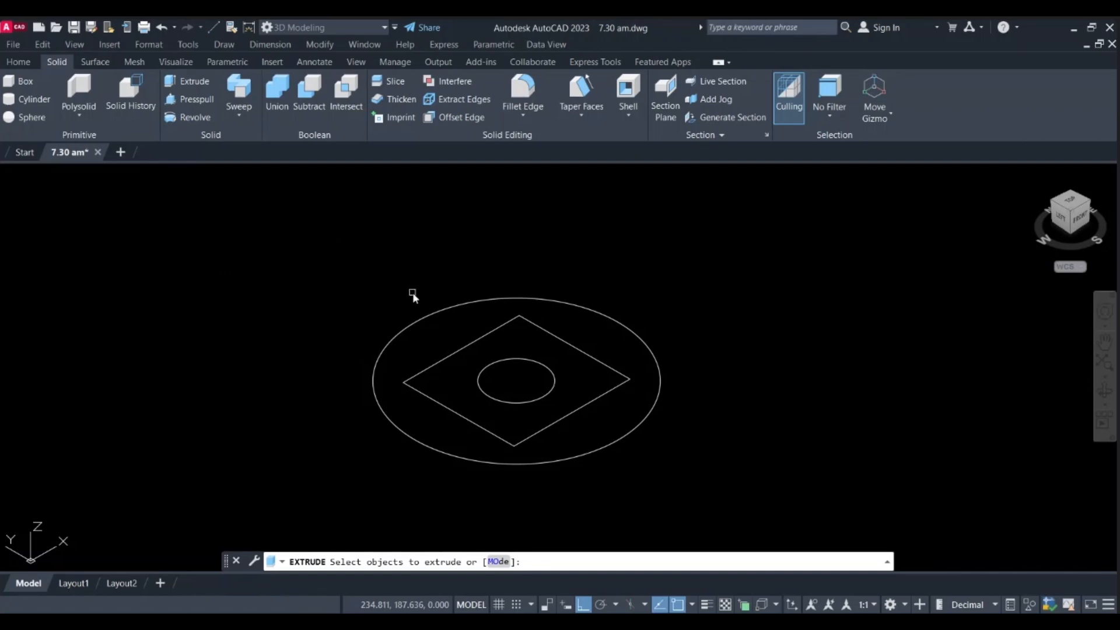
pyautogui.click(428, 314)
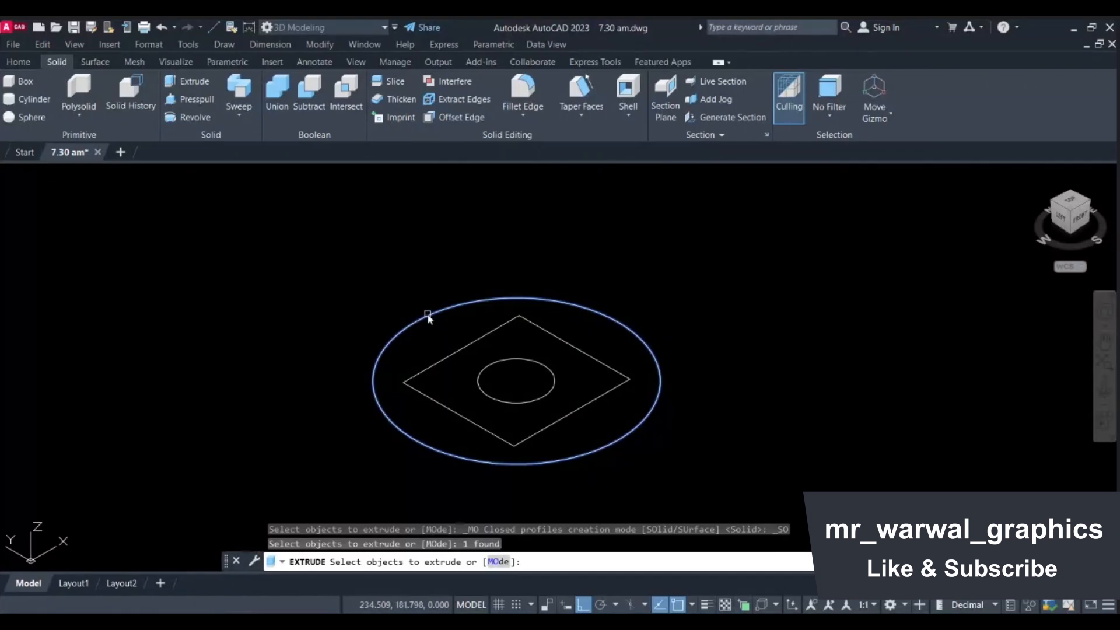
pyautogui.press('Return')
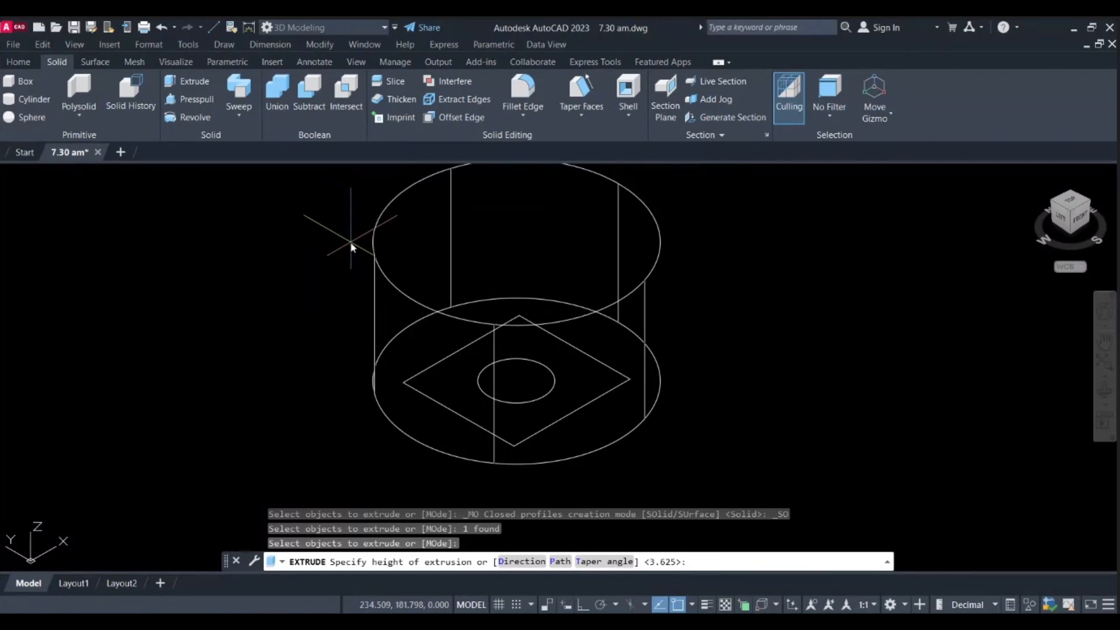
pyautogui.scroll(-5, 354, 248)
pyautogui.moveTo(360, 260); pyautogui.dragTo(371, 311, button='middle')
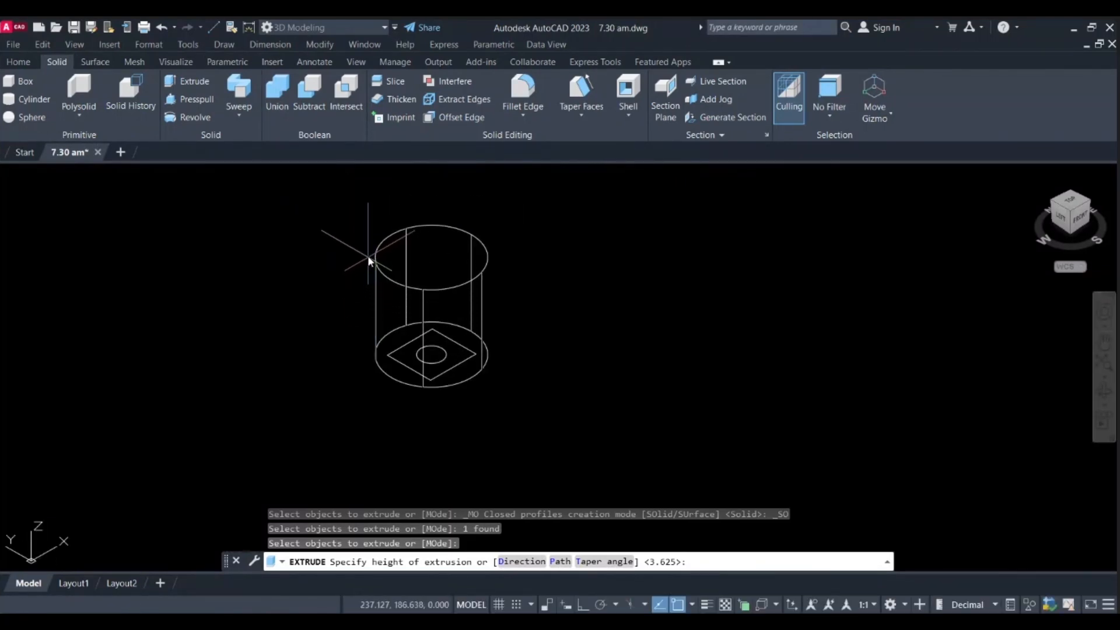
pyautogui.click(367, 255)
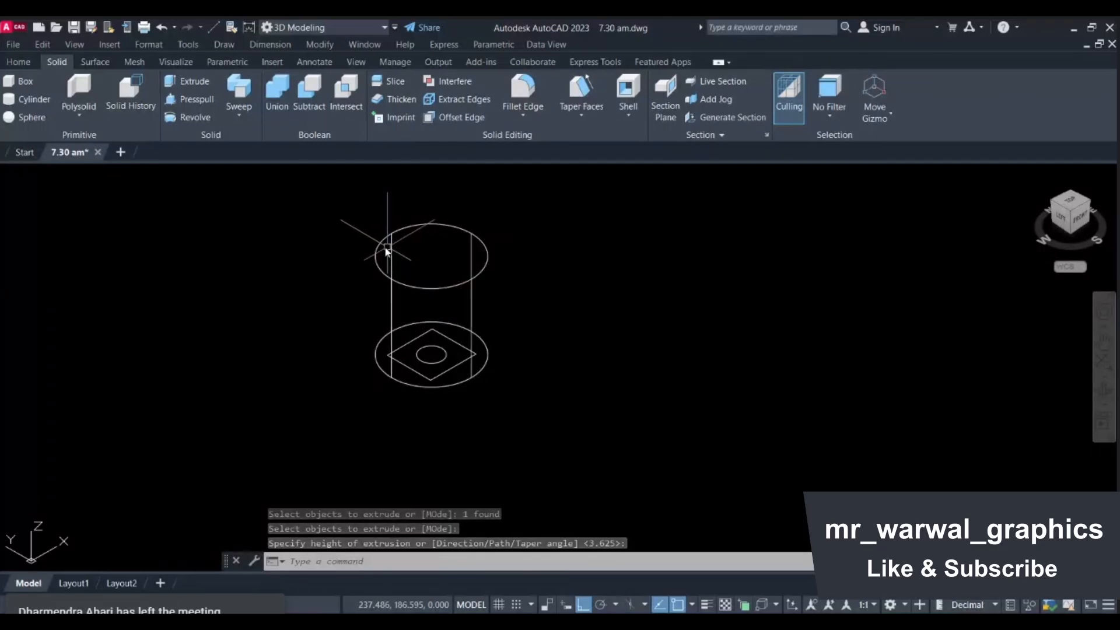
# Step: Set the visual style to Conceptual and view the shaded cylinder from a slightly rotated angle
pyautogui.write('vs')
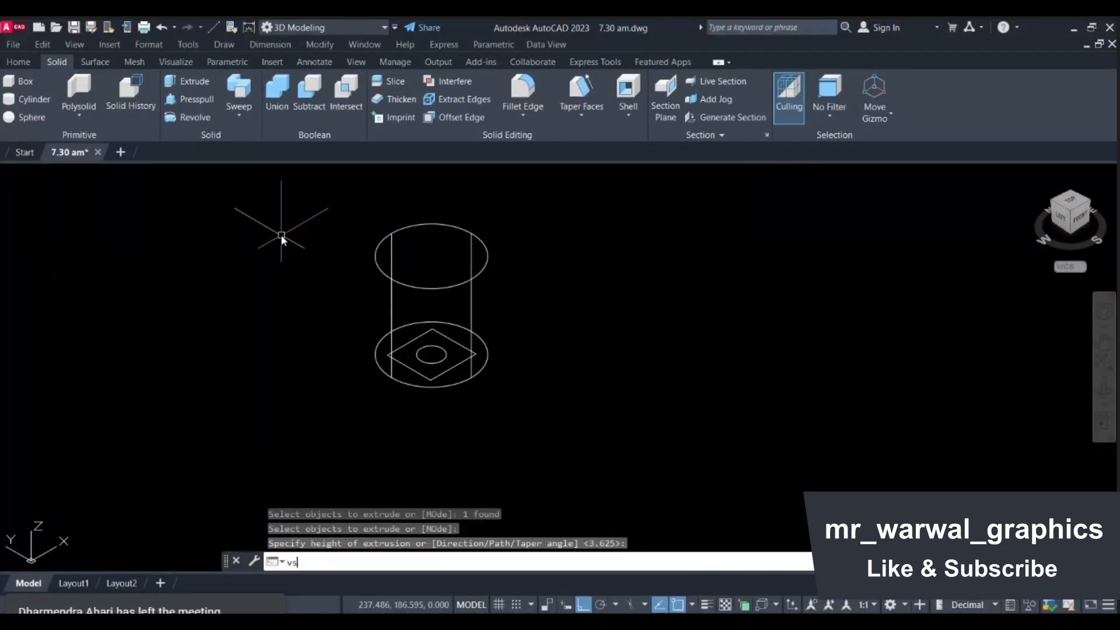
pyautogui.press('Return')
pyautogui.write('c')
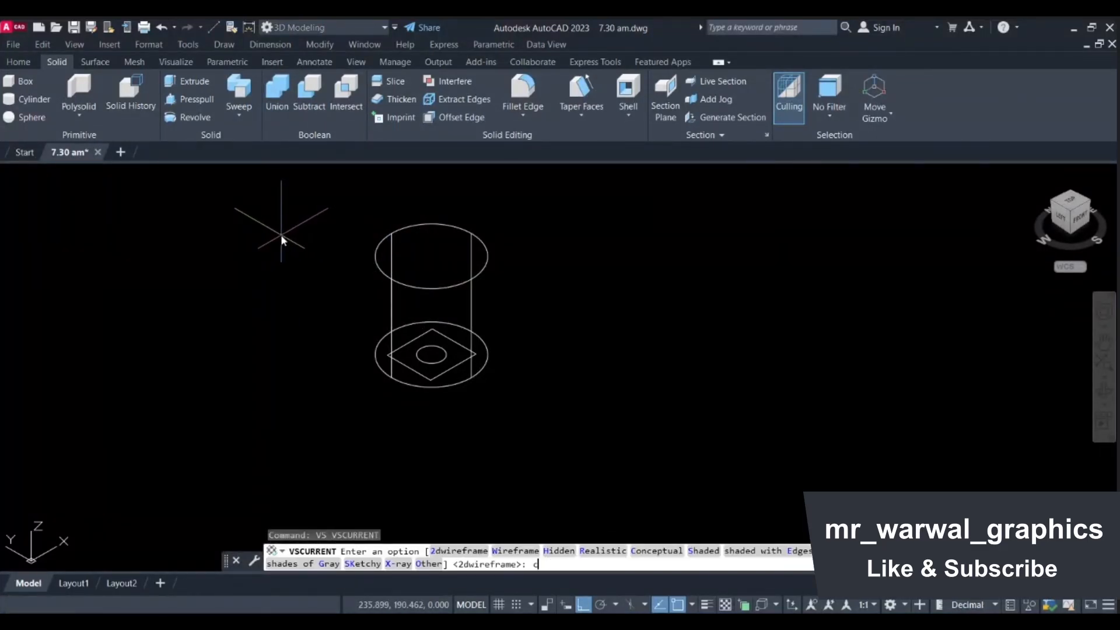
pyautogui.press('Return')
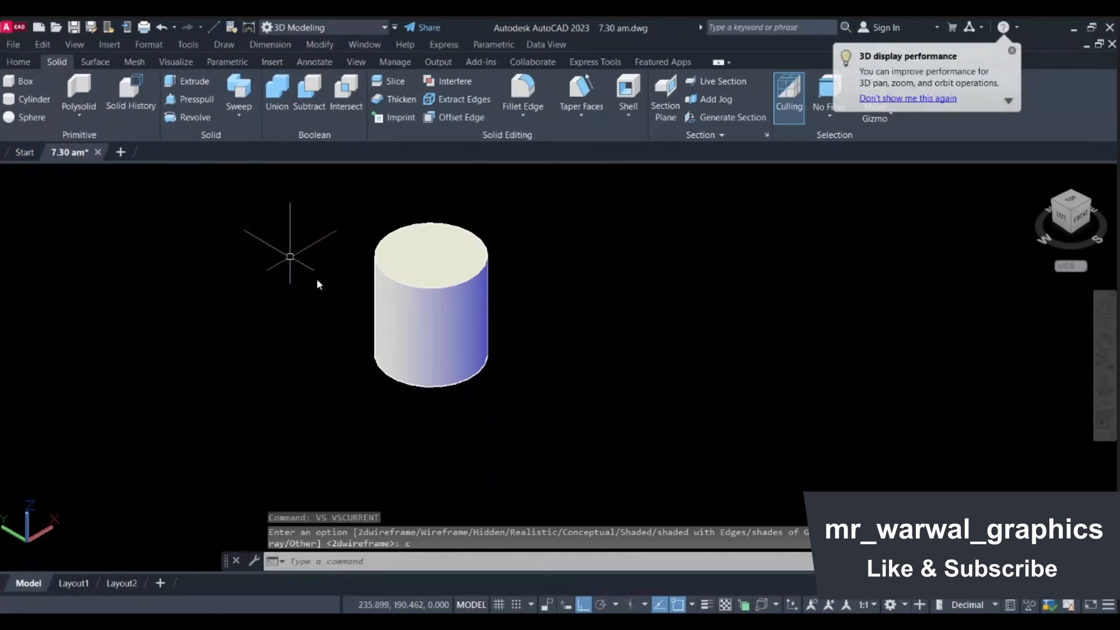
pyautogui.keyDown('shift'); pyautogui.moveTo(333, 303); pyautogui.dragTo(354, 322, button='middle'); pyautogui.keyUp('shift')
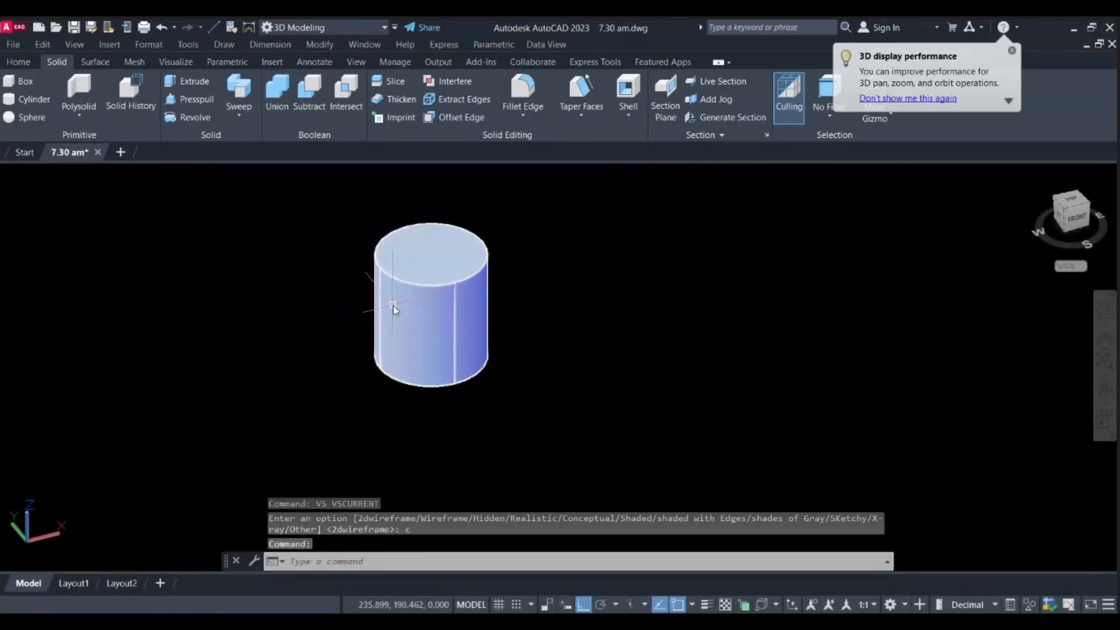
# Step: Undo the visual style change and the extrusion of the outer circle
pyautogui.hotkey('ctrl', 'z')
pyautogui.hotkey('ctrl', 'z')
pyautogui.hotkey('ctrl', 'z')
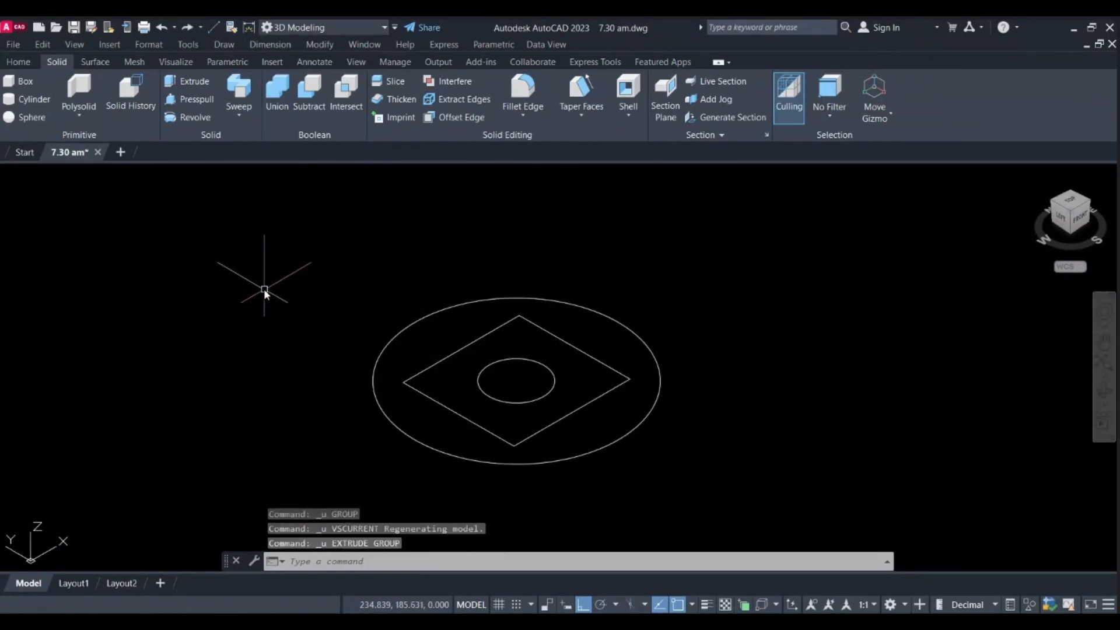
# Step: Apply the Conceptual visual style and extrude the outer circle upward into a shaded solid cylinder
pyautogui.click(97, 175)
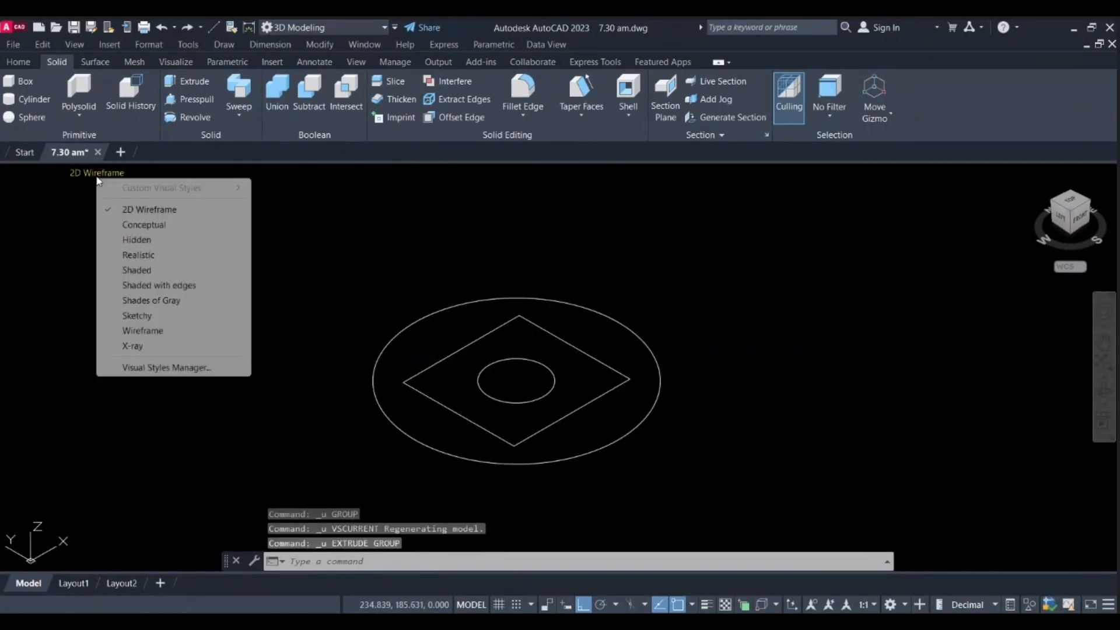
pyautogui.click(146, 230)
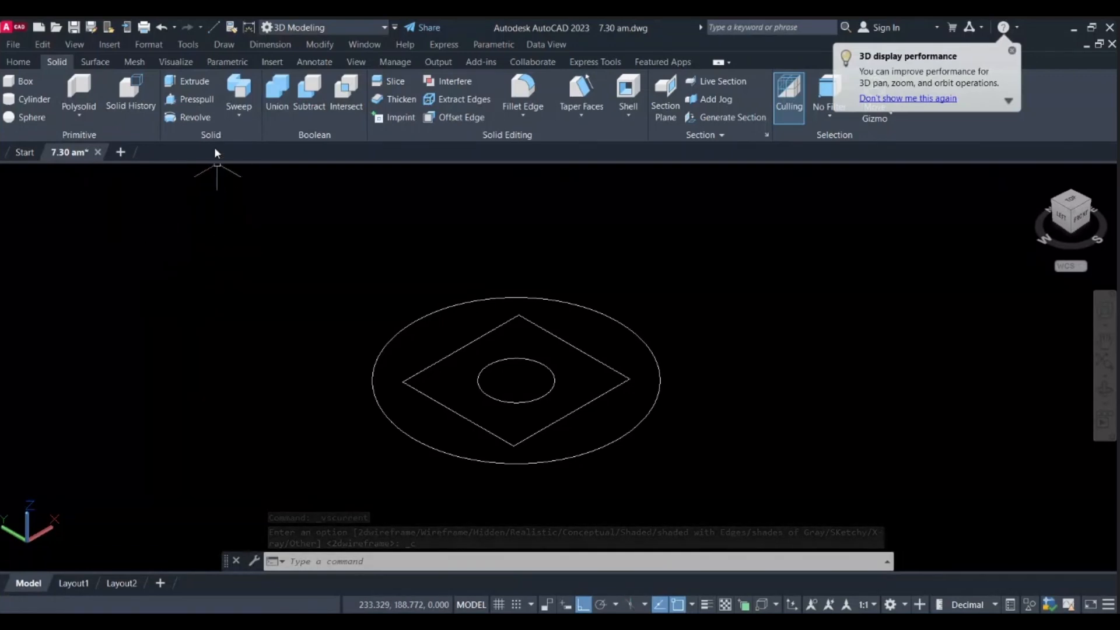
pyautogui.click(195, 82)
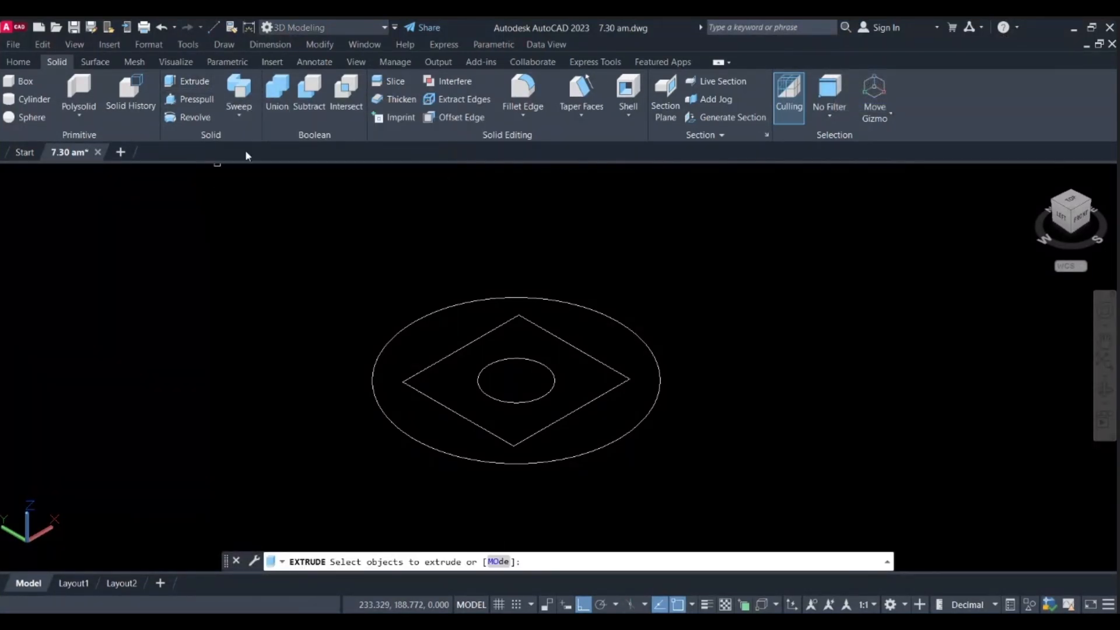
pyautogui.click(475, 300)
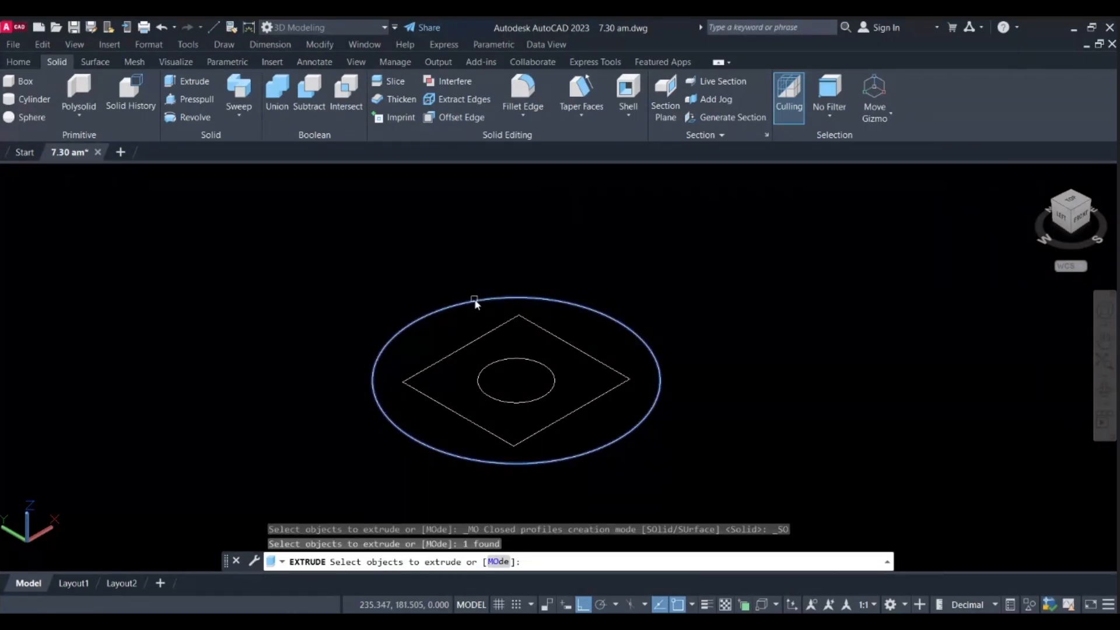
pyautogui.press('Return')
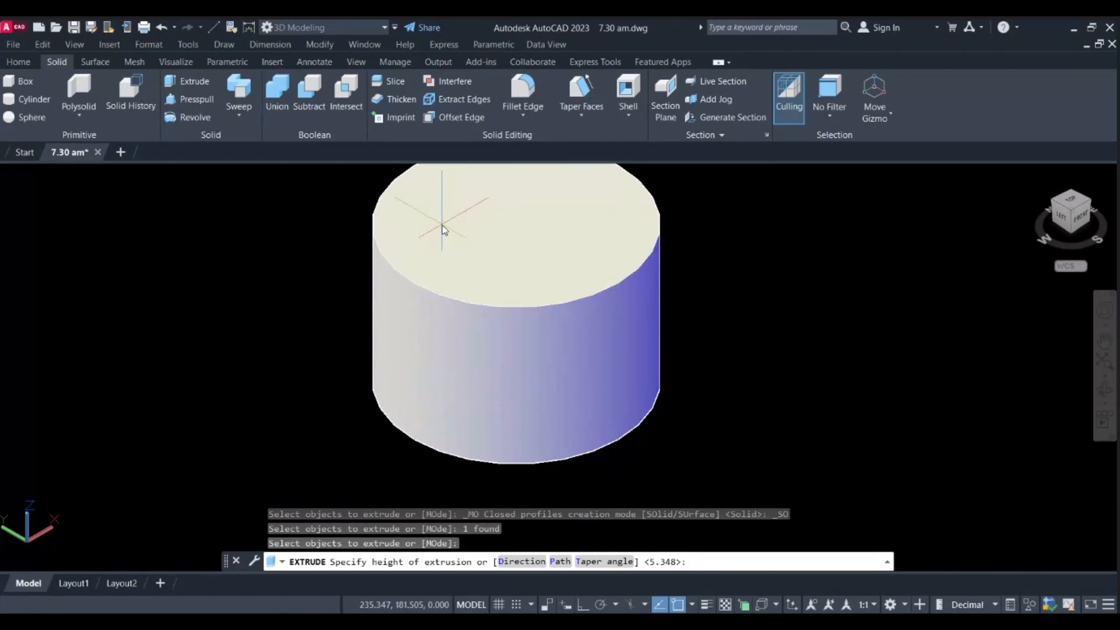
pyautogui.scroll(-2, 457, 245)
pyautogui.moveTo(450, 287); pyautogui.dragTo(442, 320, button='middle')
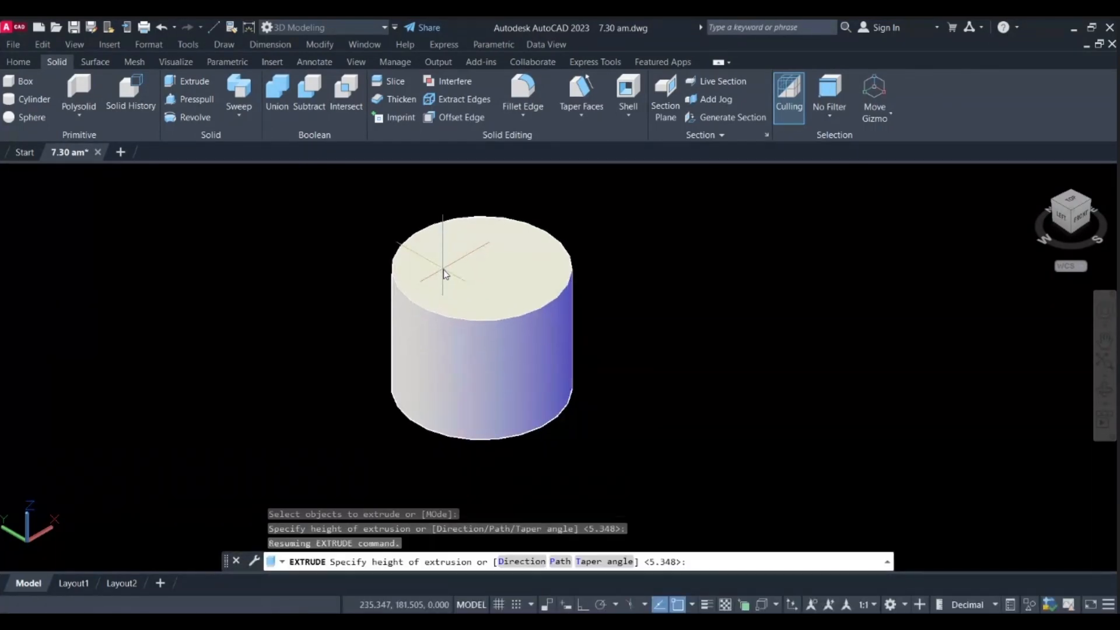
pyautogui.click(443, 267)
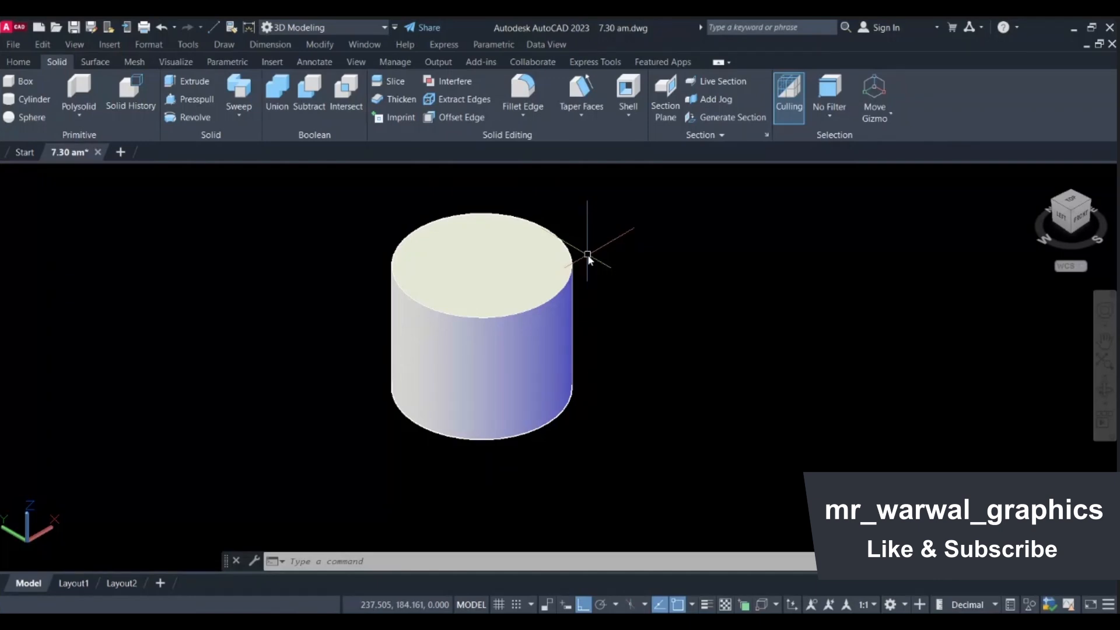
# Step: Examine the cylinder's underside, where the square and small circle profiles lie, and return to a view from above
pyautogui.click(525, 257)
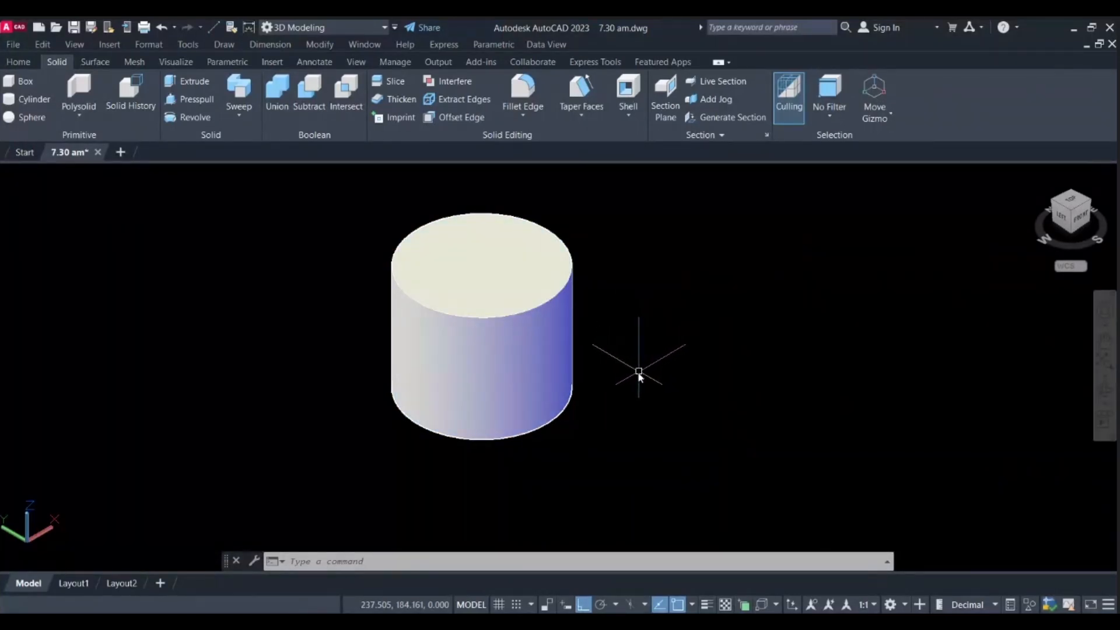
pyautogui.keyDown('shift'); pyautogui.moveTo(614, 370); pyautogui.dragTo(604, 267, button='middle'); pyautogui.keyUp('shift')
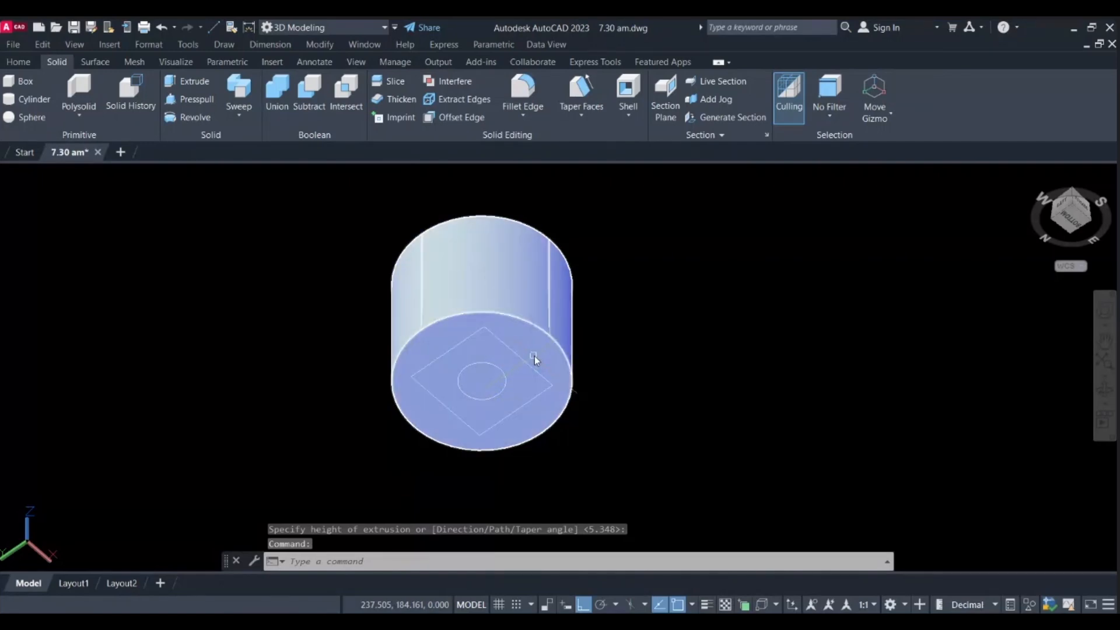
pyautogui.keyDown('shift'); pyautogui.moveTo(614, 266); pyautogui.dragTo(580, 403, button='middle'); pyautogui.keyUp('shift')
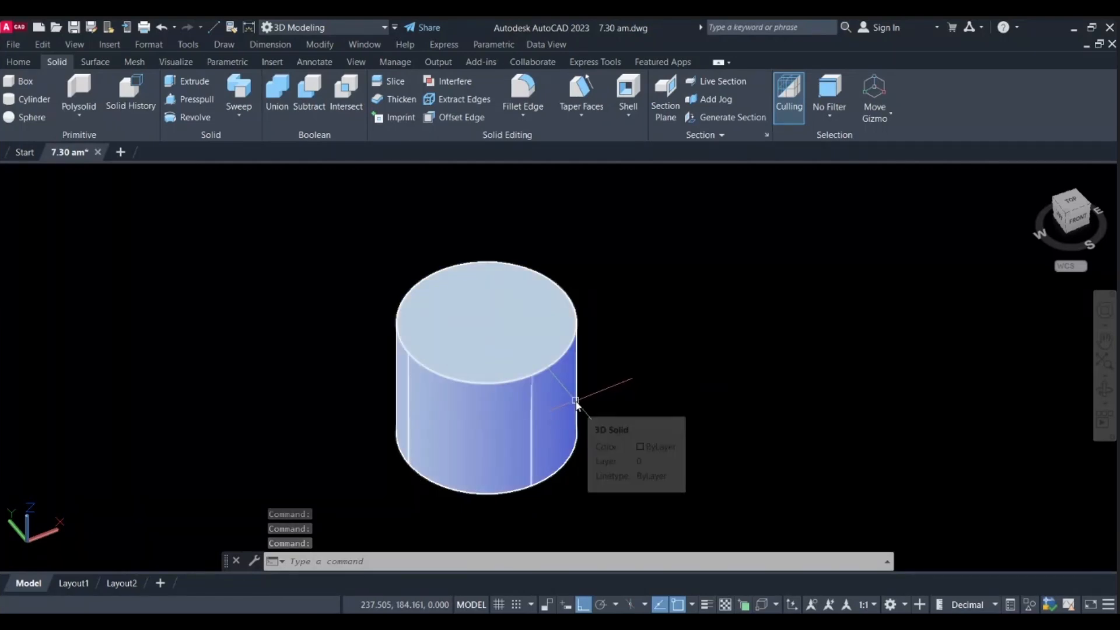
# Step: Try to extrude the existing cylinder again with the Extrude command, picking it on its top face
pyautogui.write('ext')
pyautogui.press('Return')
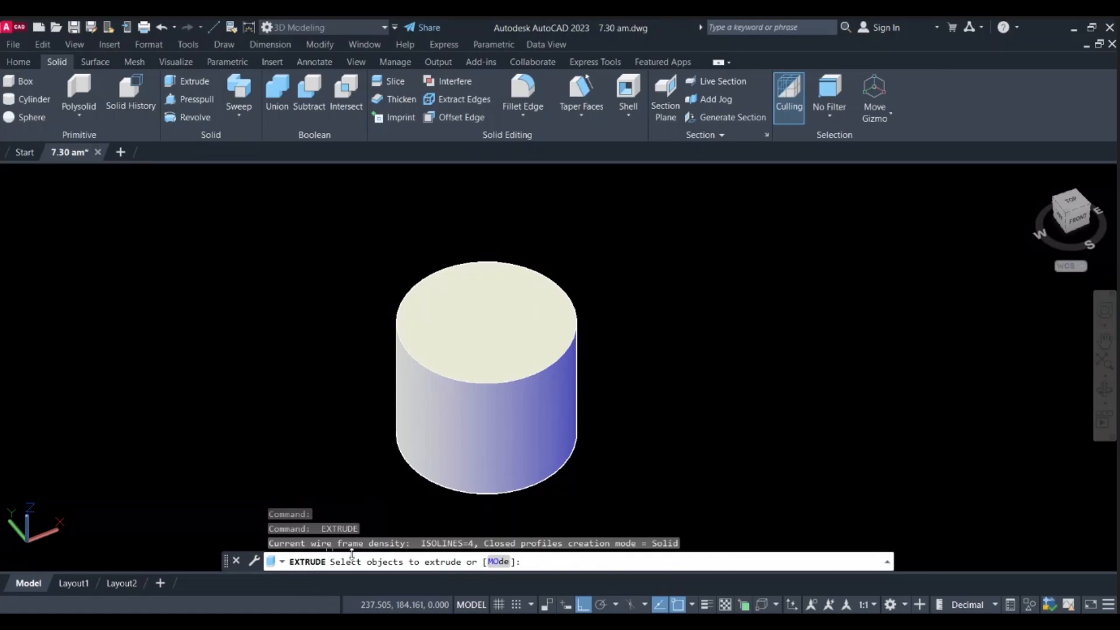
pyautogui.click(526, 307)
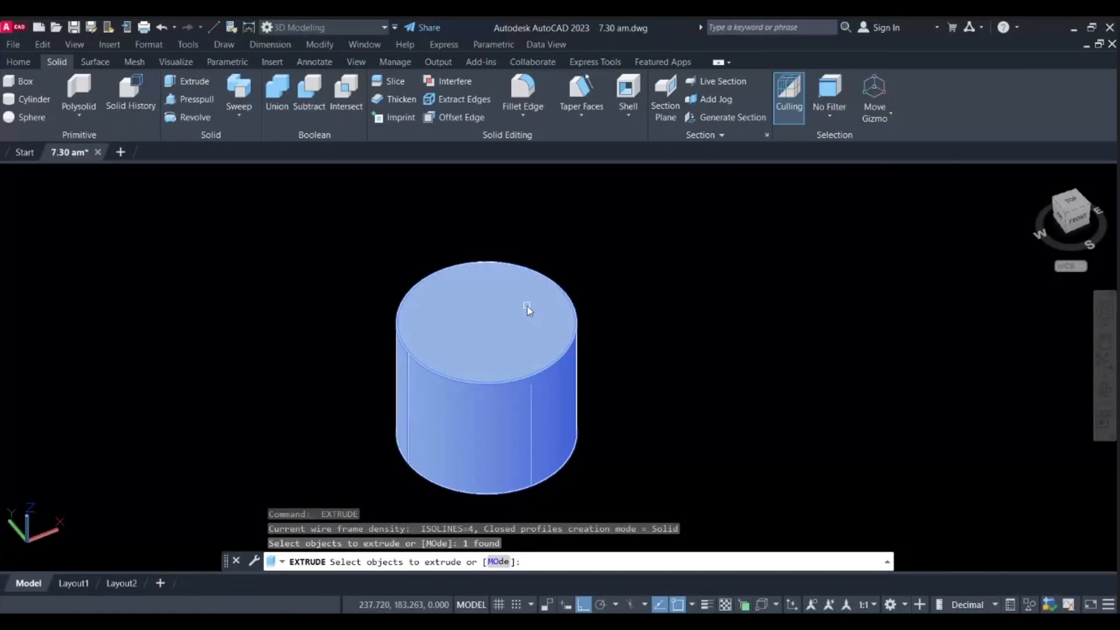
pyautogui.press('Return')
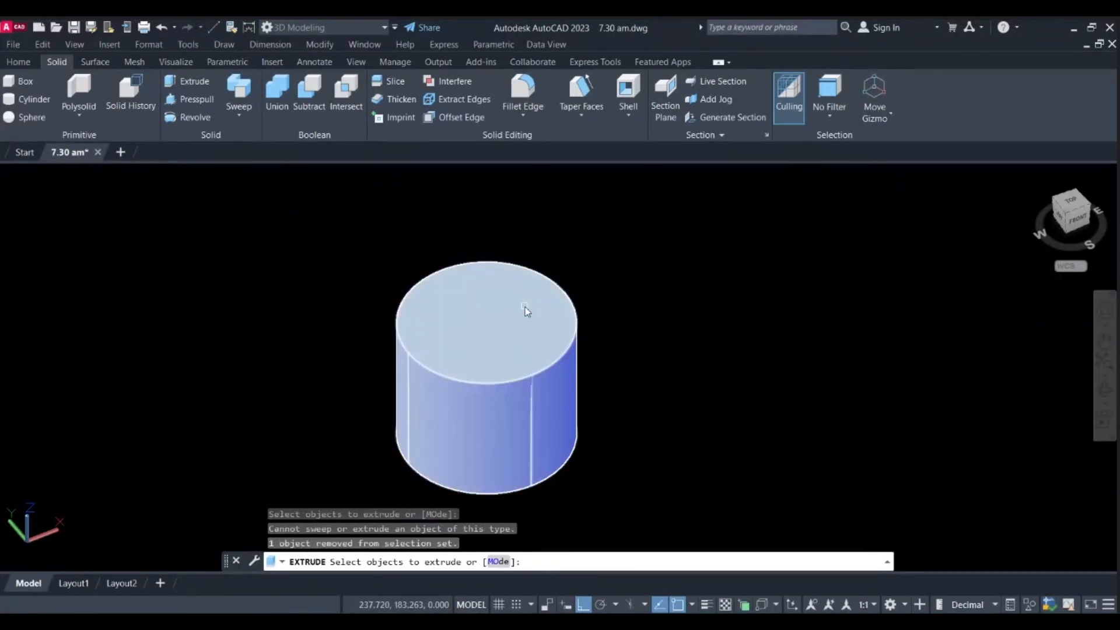
pyautogui.keyDown('shift'); pyautogui.moveTo(600, 337); pyautogui.dragTo(595, 301, button='middle'); pyautogui.keyUp('shift')
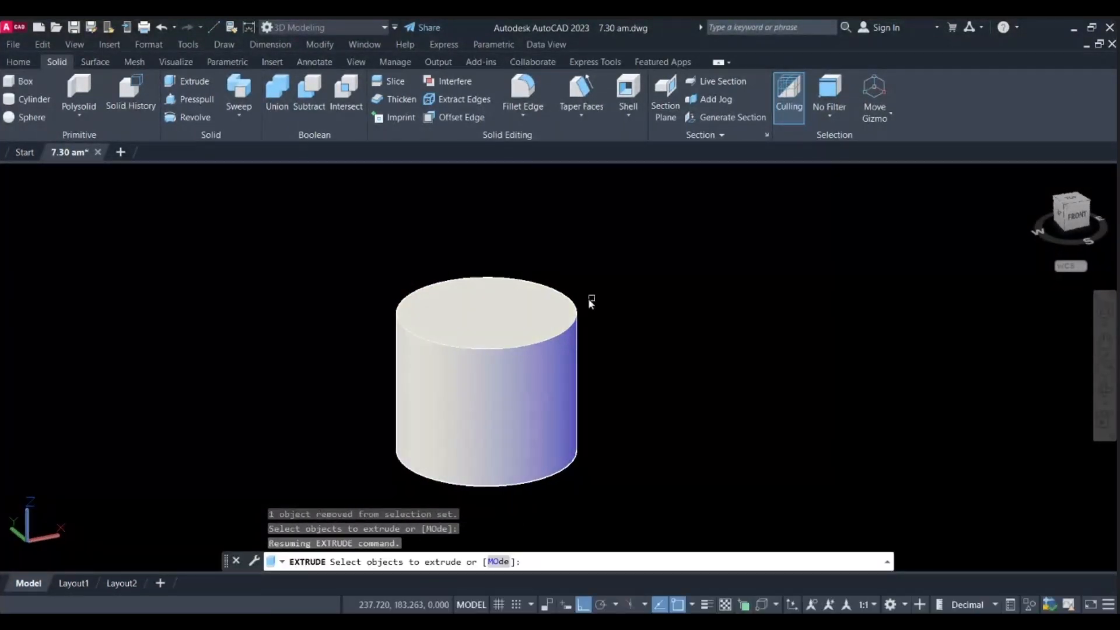
pyautogui.click(537, 302)
pyautogui.press('Return')
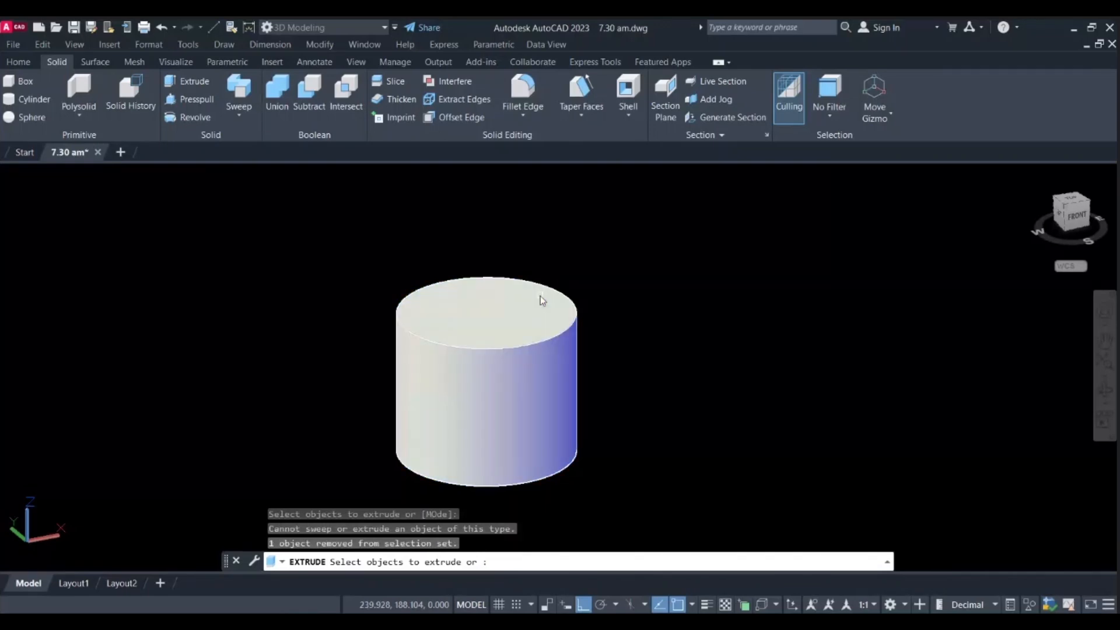
pyautogui.click(539, 297)
pyautogui.press('Return')
pyautogui.press('Escape')
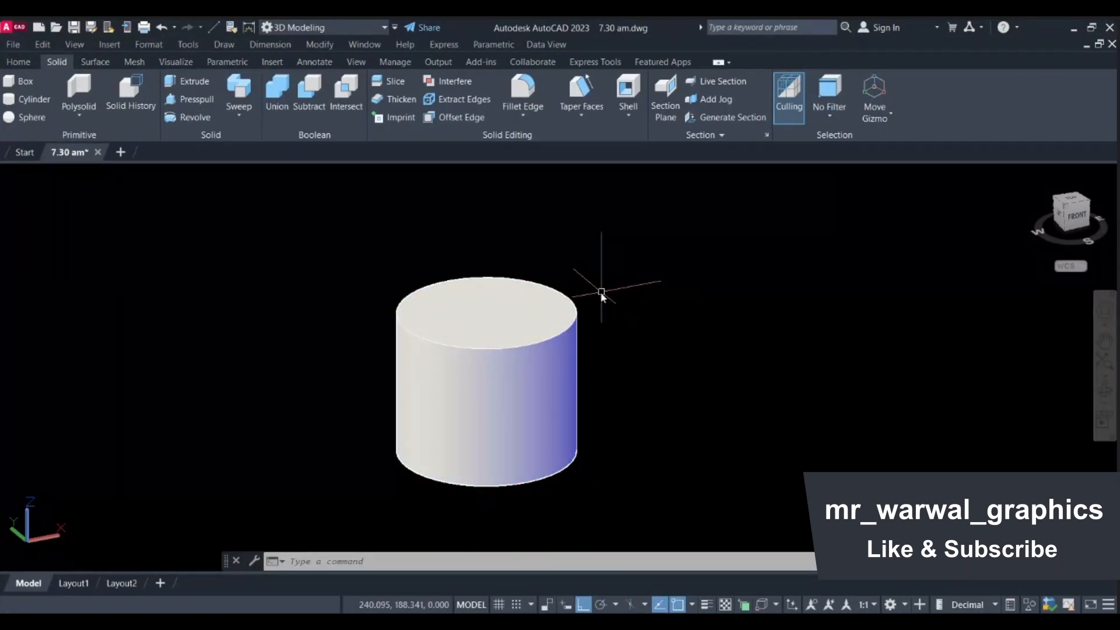
# Step: Delete the cylinder and examine the remaining square and small circle from different angles
pyautogui.click(544, 295)
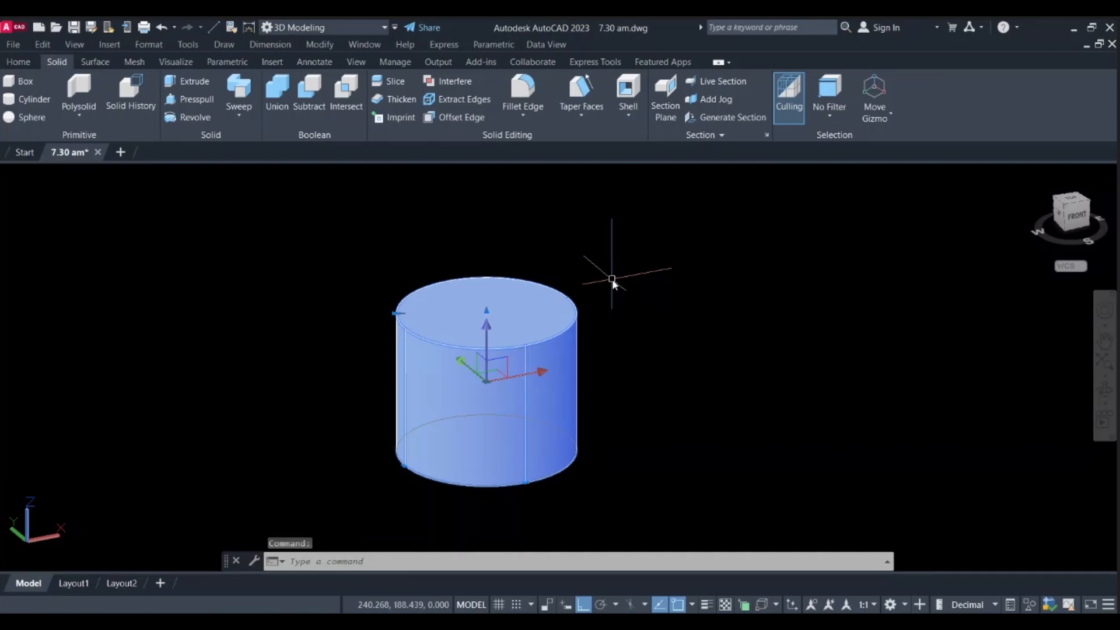
pyautogui.press('Delete')
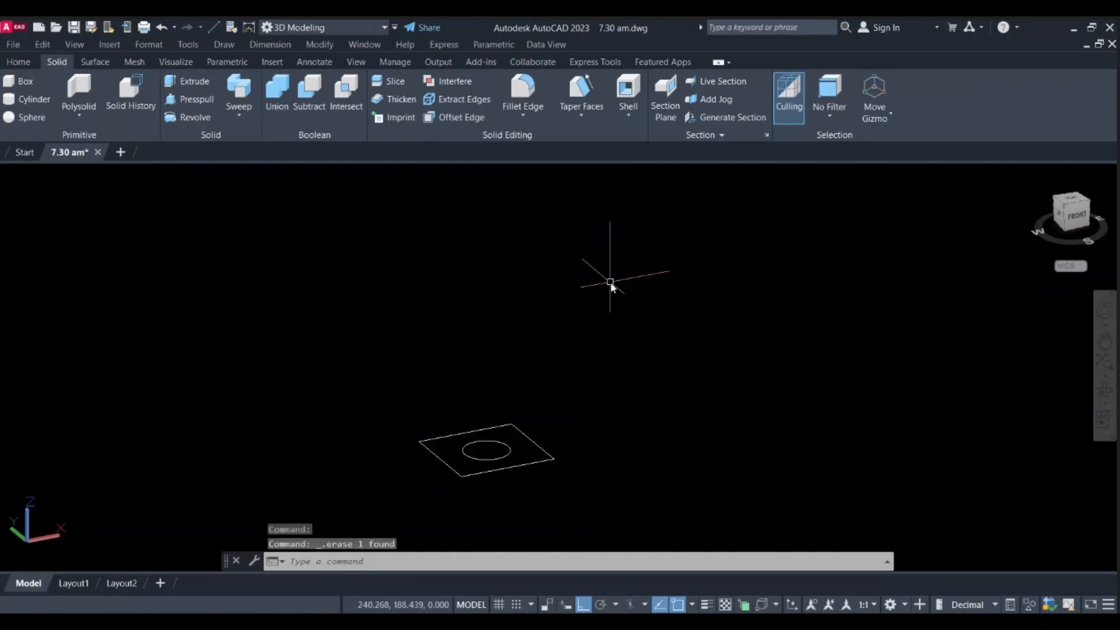
pyautogui.keyDown('shift'); pyautogui.moveTo(615, 281); pyautogui.dragTo(610, 365, button='middle'); pyautogui.keyUp('shift')
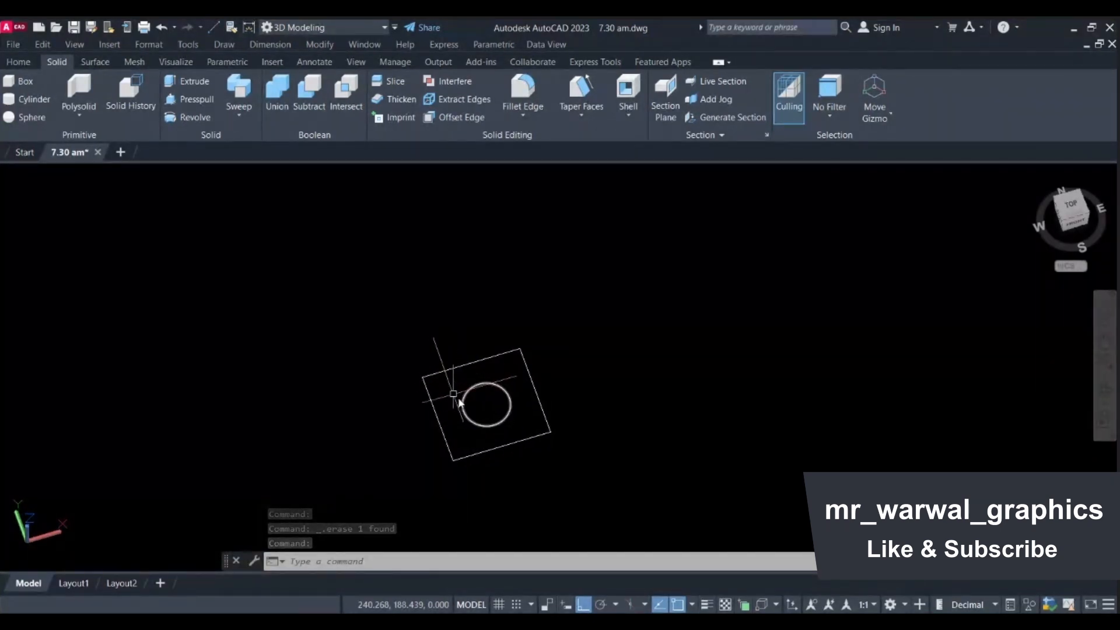
pyautogui.keyDown('shift'); pyautogui.moveTo(580, 400); pyautogui.dragTo(578, 346, button='middle'); pyautogui.keyUp('shift')
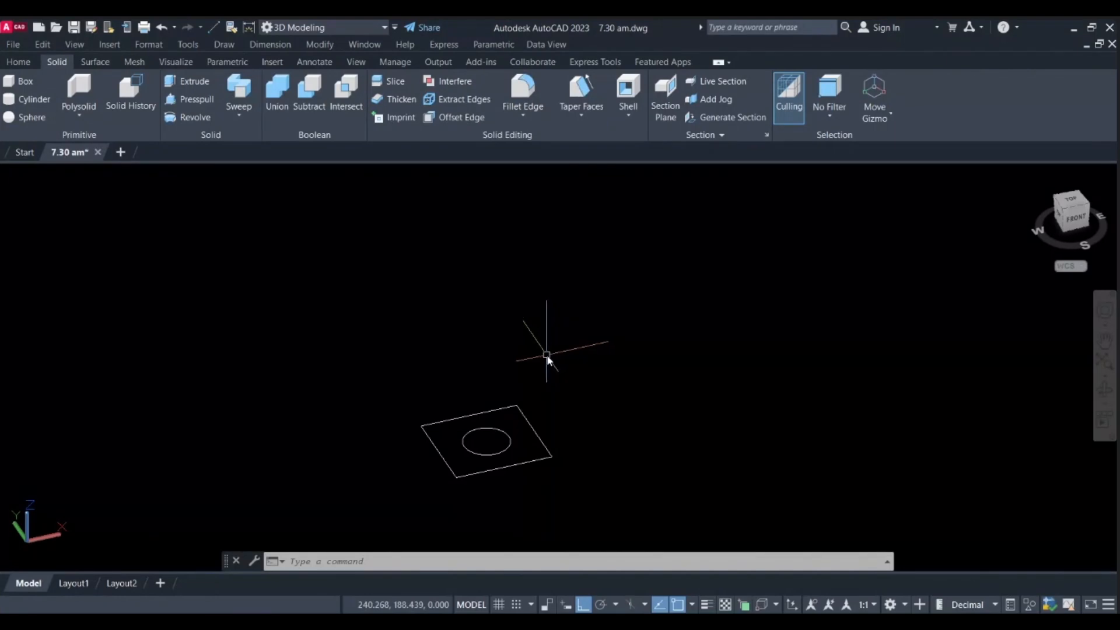
# Step: Undo the view changes and the deletion of the cylinder
pyautogui.hotkey('ctrl', 'z')
pyautogui.hotkey('ctrl', 'z')
pyautogui.hotkey('ctrl', 'z')
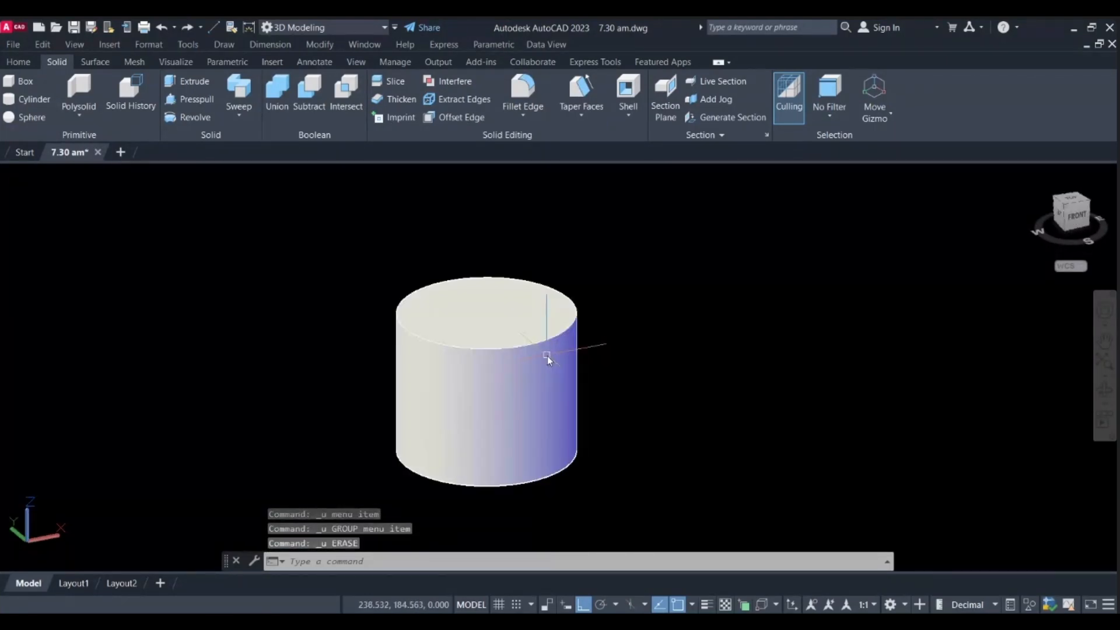
# Step: Undo the cylinder's extrusion to restore the three flat nested profiles
pyautogui.hotkey('ctrl', 'z')
pyautogui.hotkey('ctrl', 'z')
pyautogui.hotkey('ctrl', 'z')
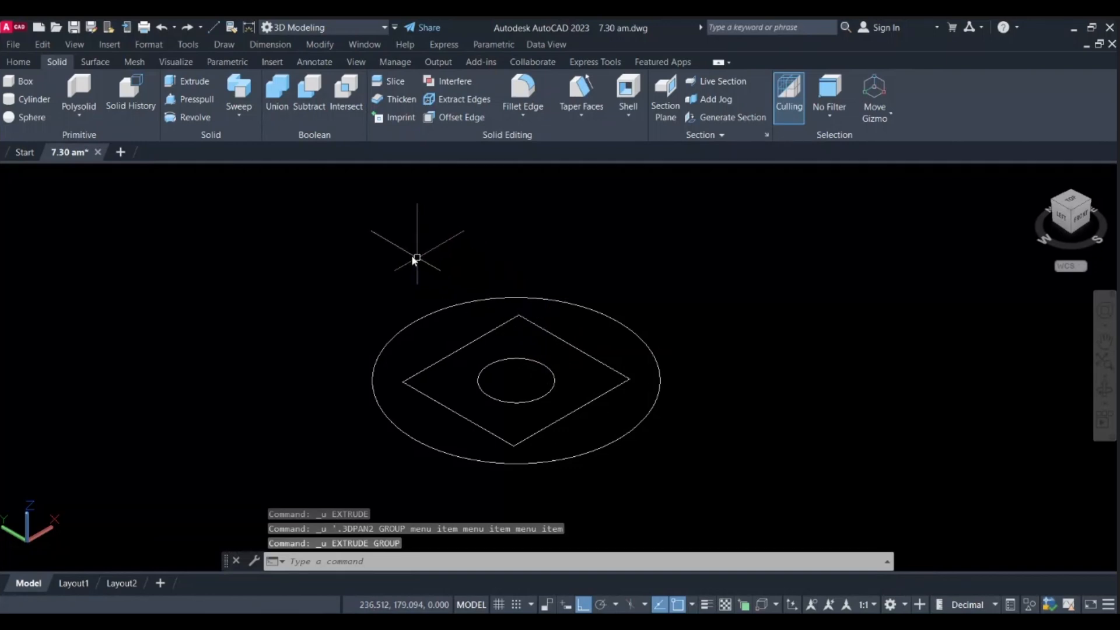
# Step: Extrude the square profile upward into a solid box inside the large circle
pyautogui.write('ext')
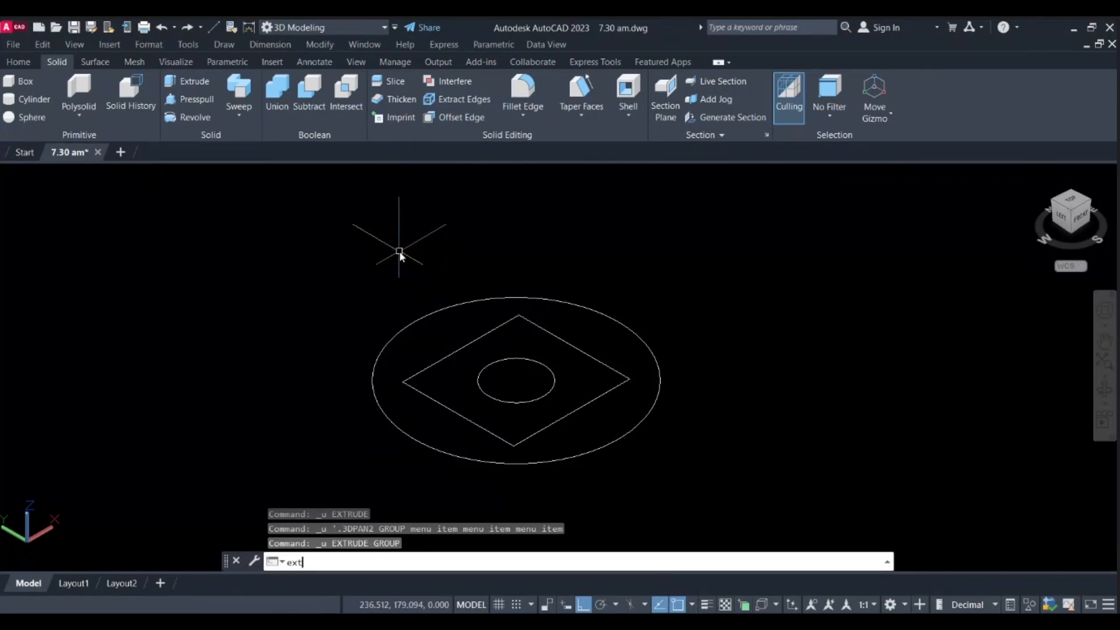
pyautogui.press('Return')
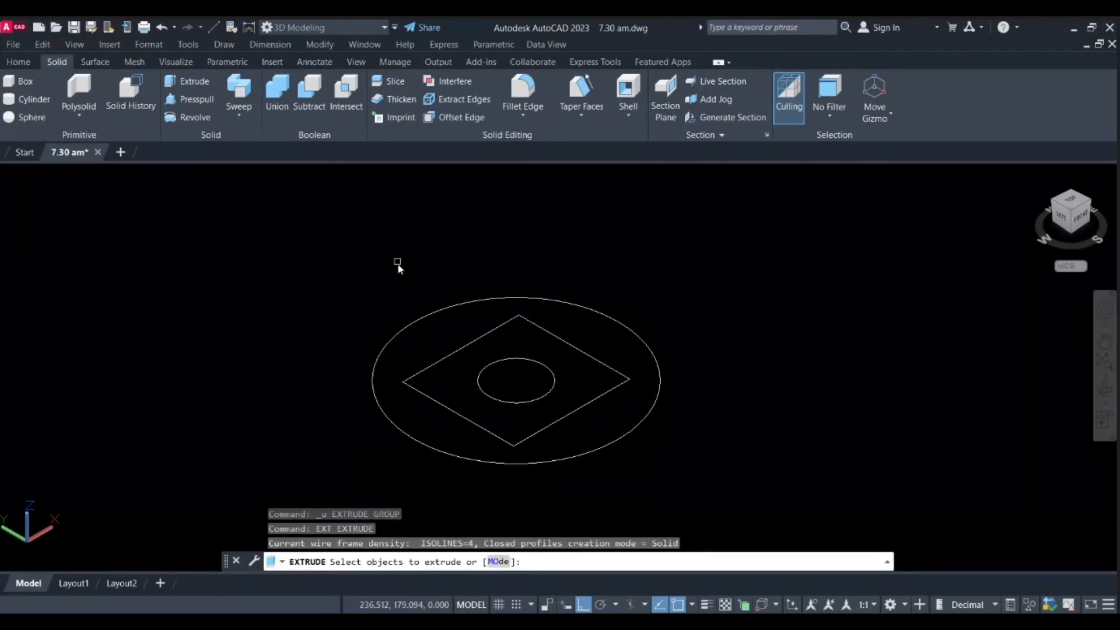
pyautogui.click(565, 343)
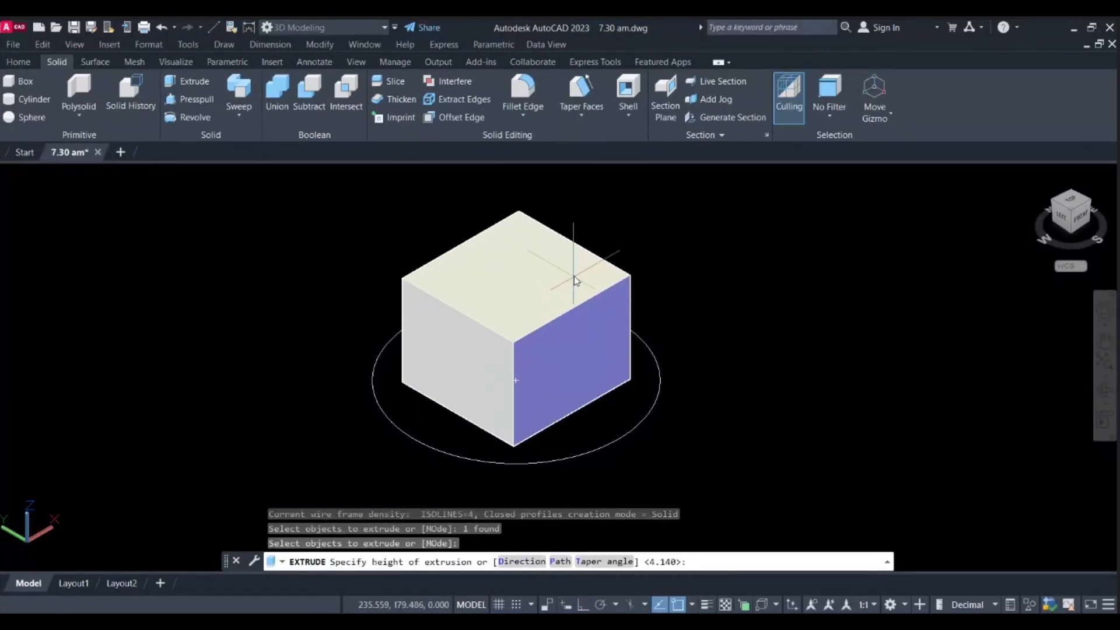
pyautogui.moveTo(574, 237)
pyautogui.keyDown('shift'); pyautogui.mouseDown(button='middle')
pyautogui.moveTo(609, 355)
pyautogui.moveTo(584, 235)
pyautogui.moveTo(600, 283)
pyautogui.moveTo(605, 245)
pyautogui.moveTo(618, 327)
pyautogui.moveTo(623, 243)
pyautogui.moveTo(605, 357)
pyautogui.mouseUp(button='middle'); pyautogui.keyUp('shift')
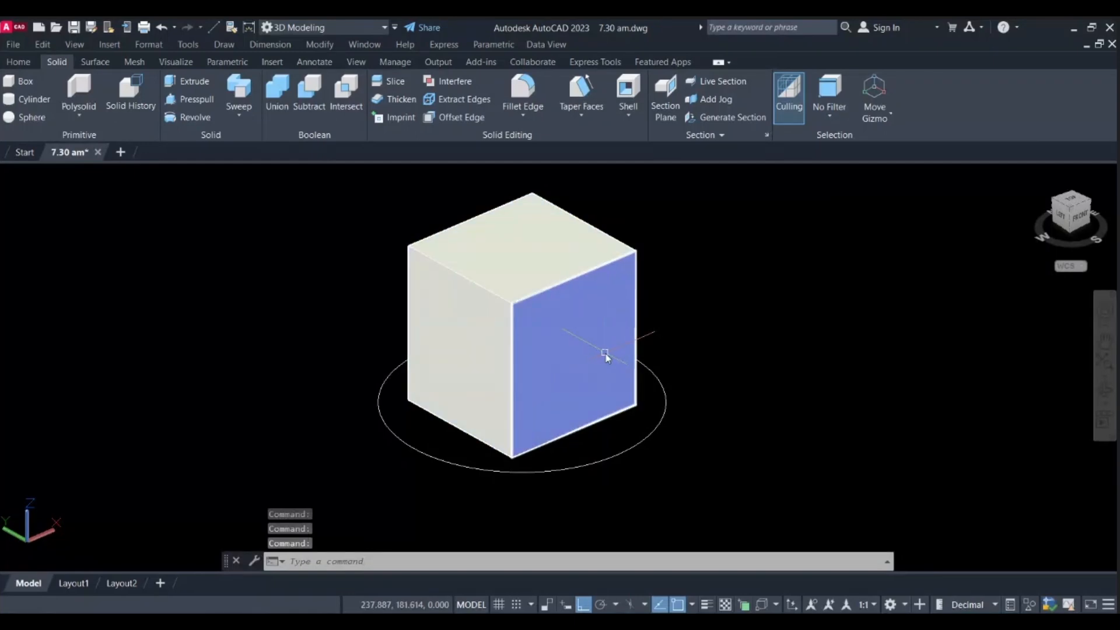
# Step: Undo the view changes and the extrusion of the square
pyautogui.hotkey('ctrl', 'z')
pyautogui.hotkey('ctrl', 'z')
pyautogui.hotkey('ctrl', 'z')
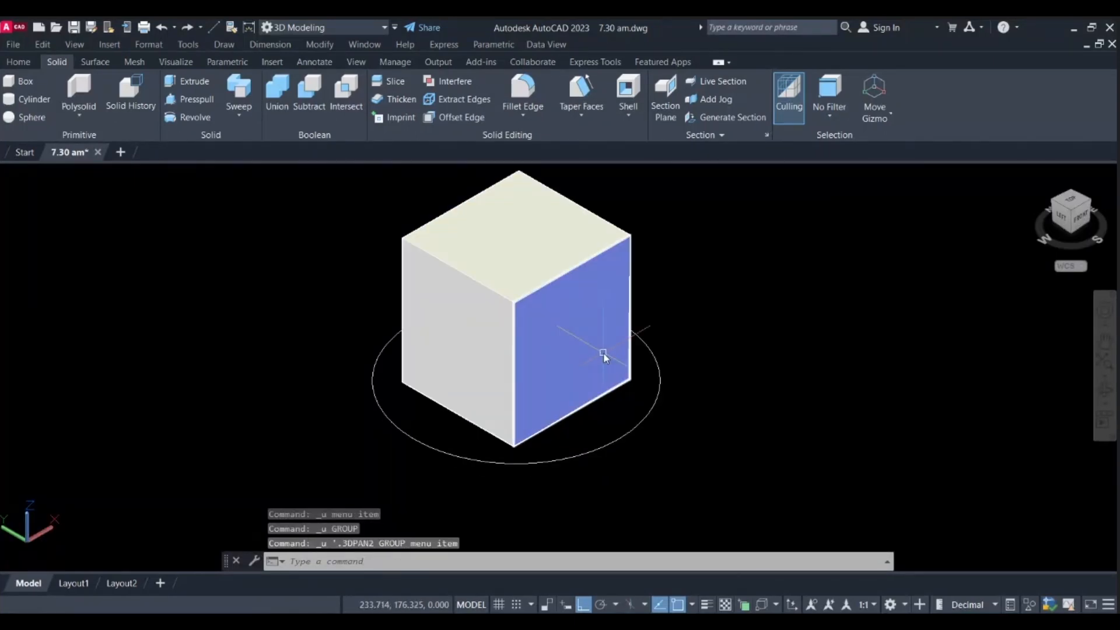
pyautogui.hotkey('ctrl', 'z')
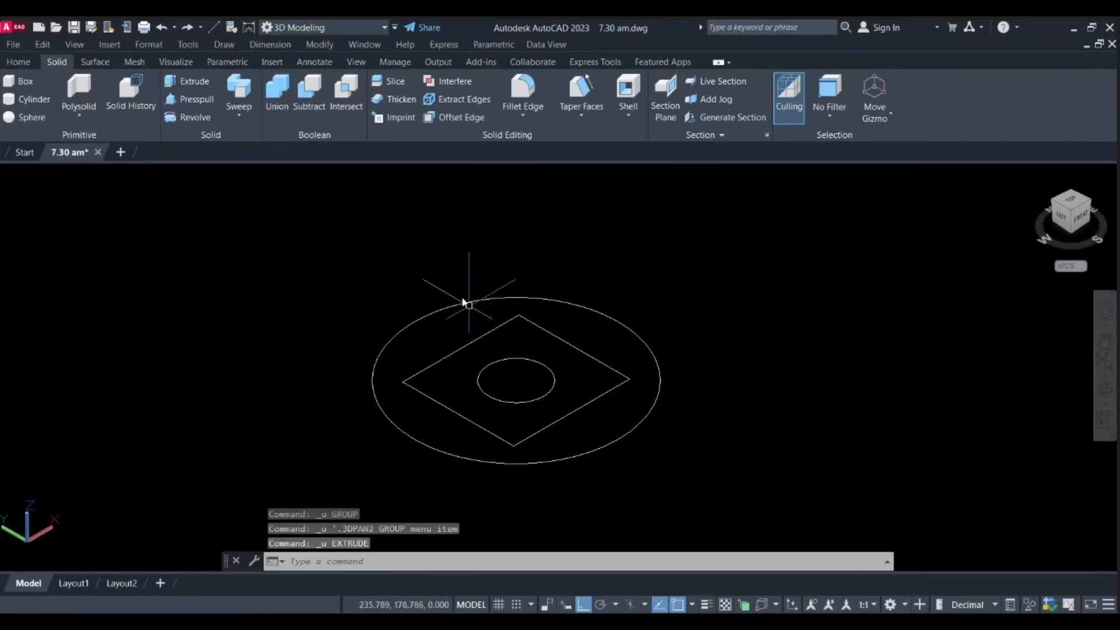
# Step: Extrude the large circle, the square and the small circle together to one common height
pyautogui.click(197, 82)
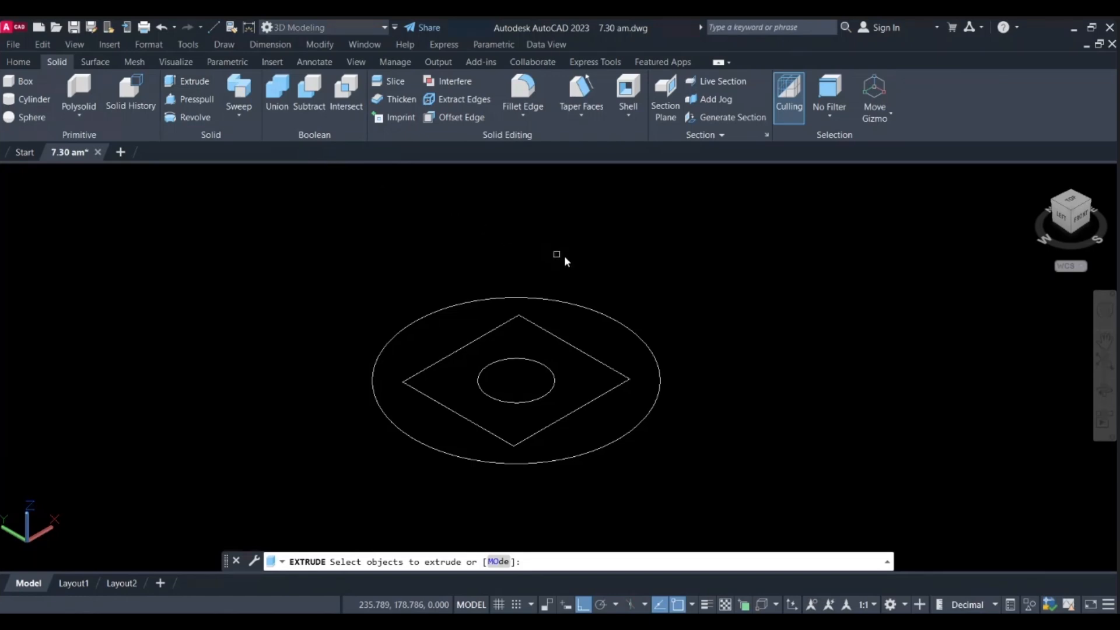
pyautogui.click(644, 271)
pyautogui.click(366, 456)
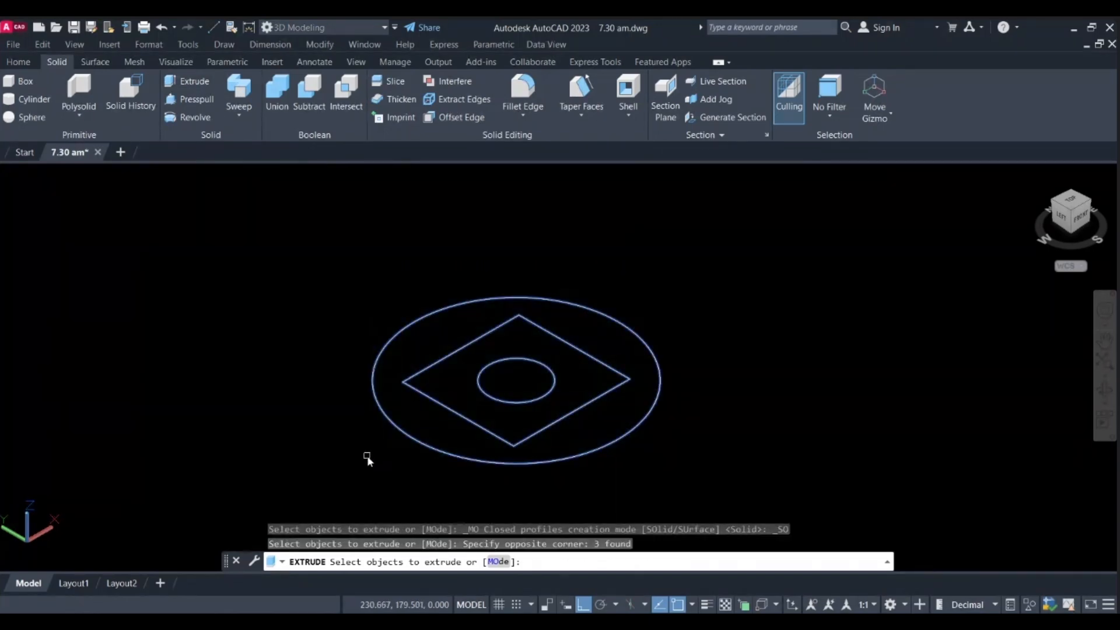
pyautogui.press('Return')
pyautogui.moveTo(558, 248); pyautogui.dragTo(500, 322, button='middle')
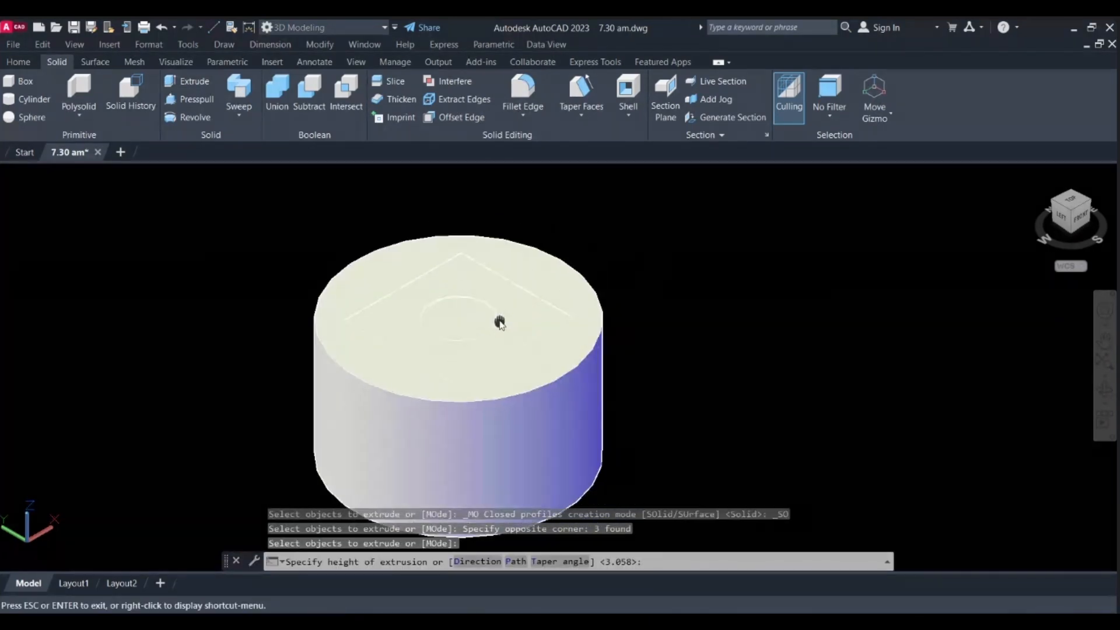
pyautogui.click(522, 274)
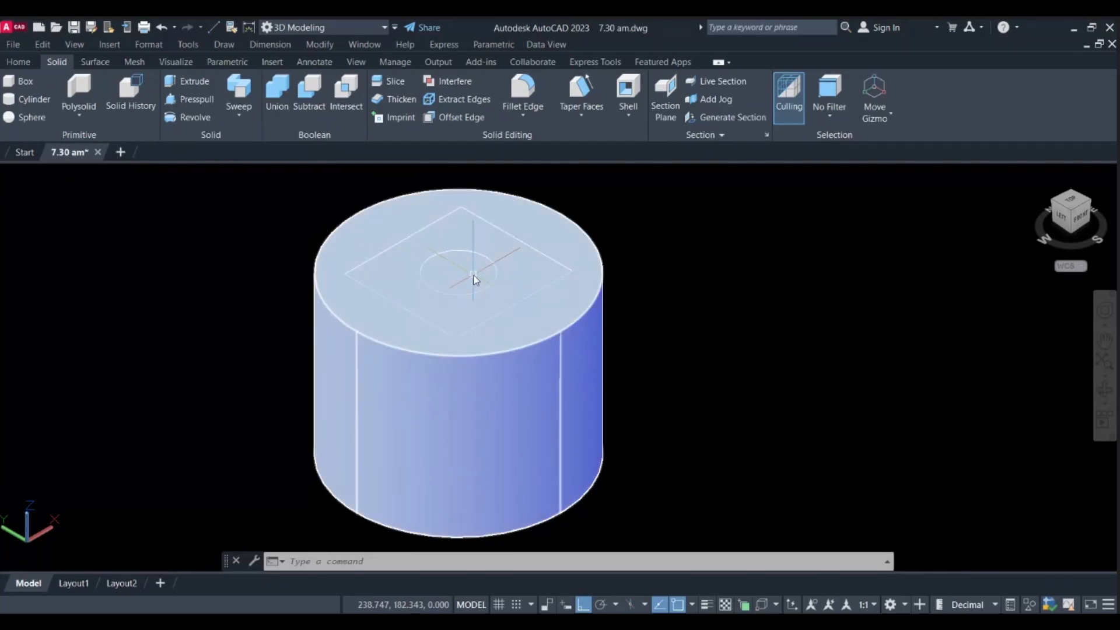
# Step: Delete the small inner cylinder, and undo both that deletion and the extrusion of the three profiles
pyautogui.click(494, 277)
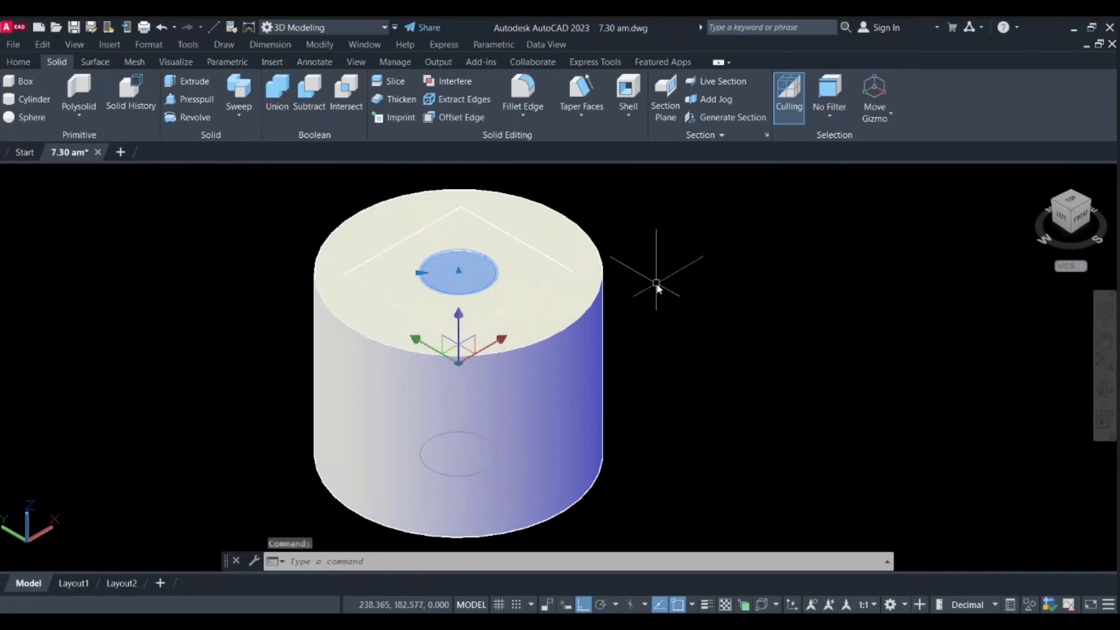
pyautogui.press('Delete')
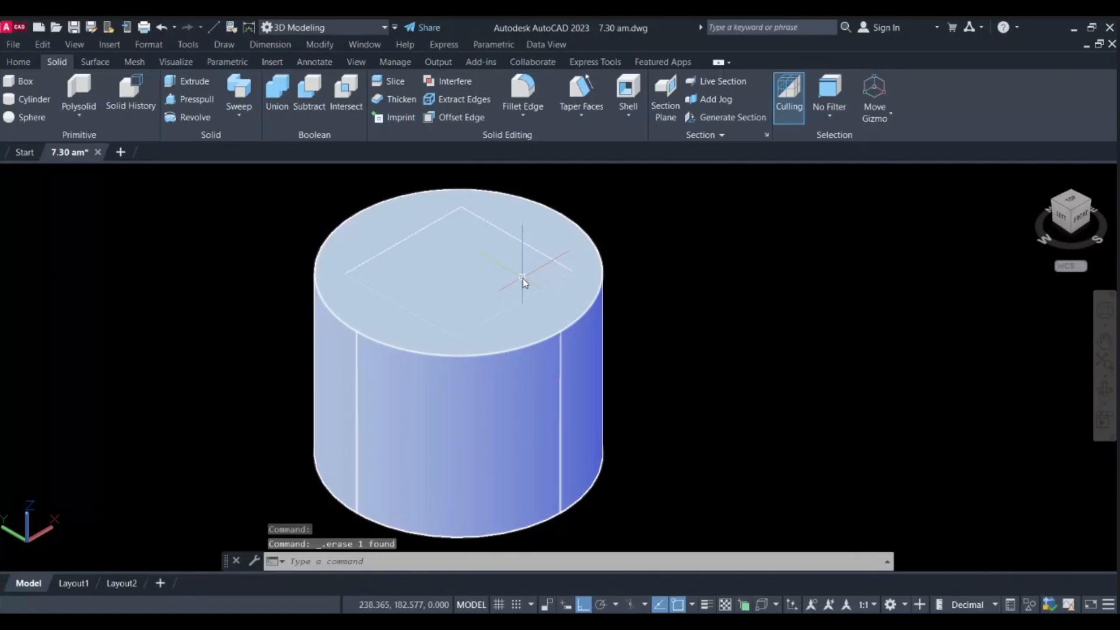
pyautogui.hotkey('ctrl', 'z')
pyautogui.hotkey('ctrl', 'z')
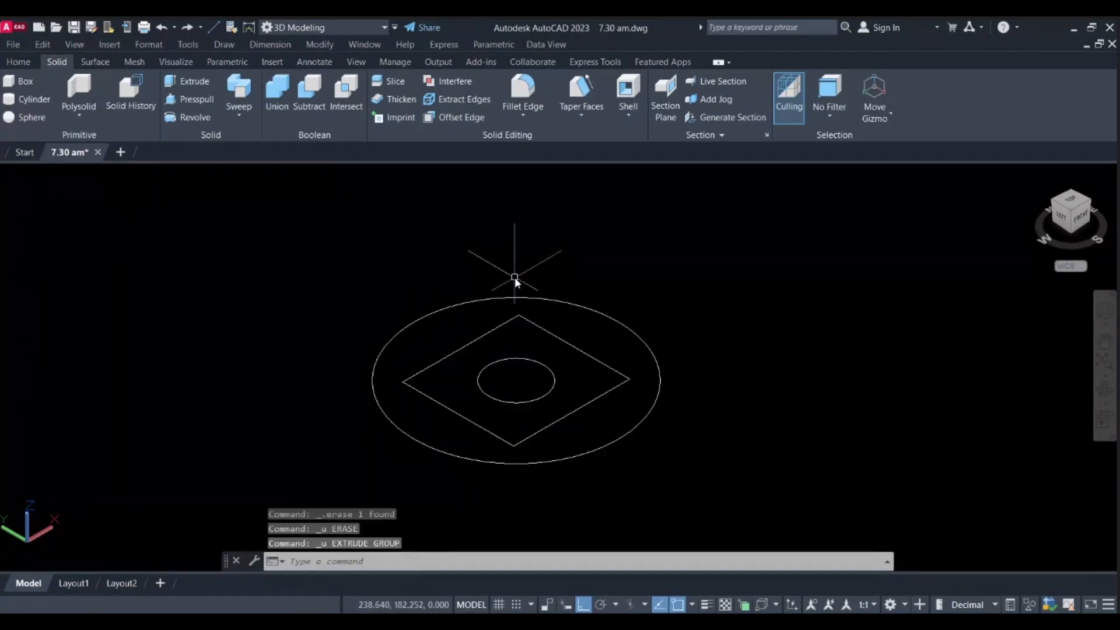
# Step: Try to extrude the area between the large circle and the square by picking inside it with the Extrude command
pyautogui.moveTo(596, 316); pyautogui.dragTo(535, 330, button='middle')
pyautogui.press('Escape')
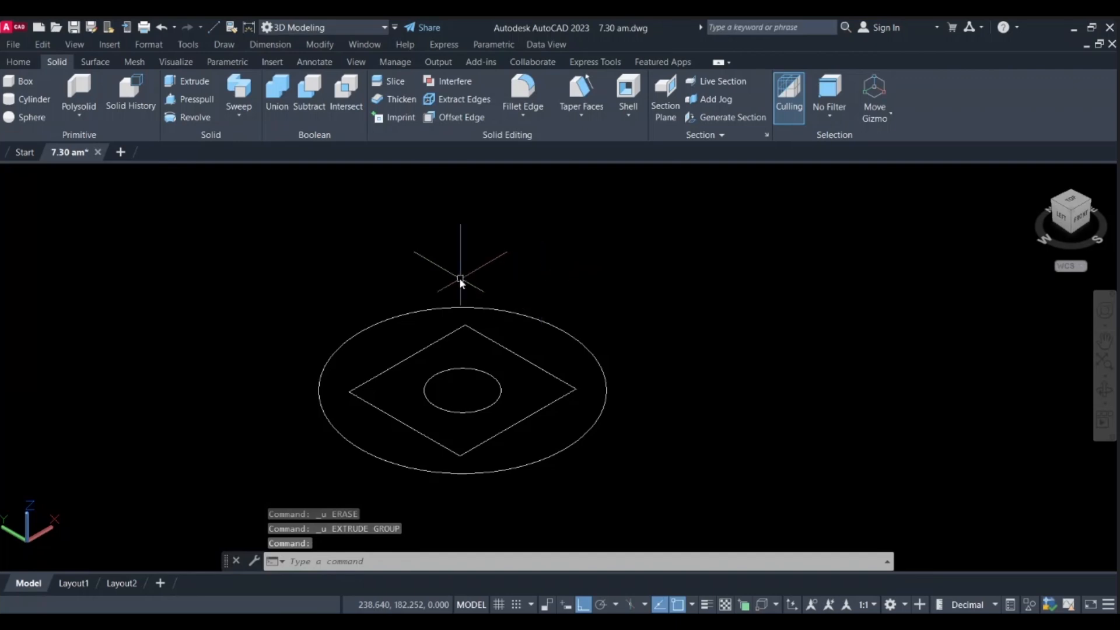
pyautogui.click(187, 81)
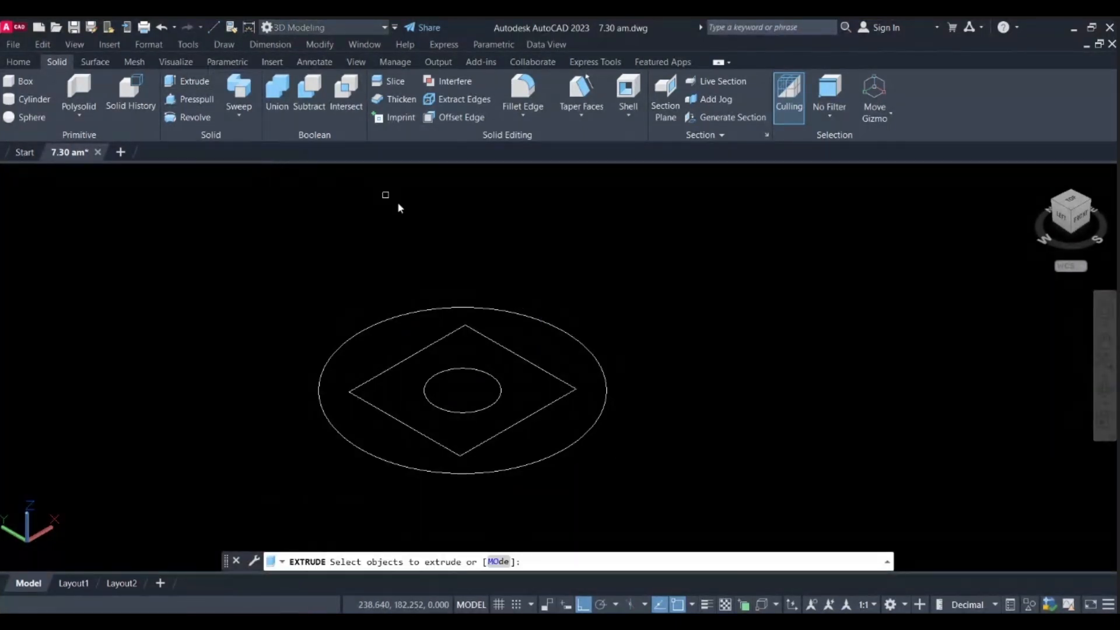
pyautogui.click(515, 329)
pyautogui.click(522, 335)
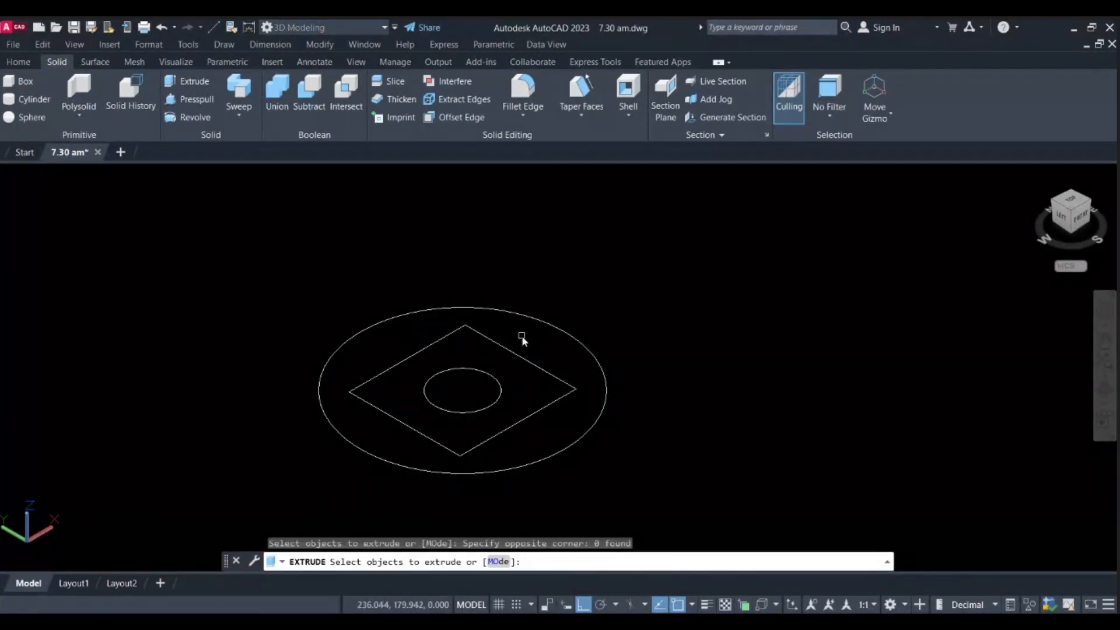
pyautogui.click(521, 334)
pyautogui.click(519, 333)
pyautogui.click(521, 334)
pyautogui.click(538, 339)
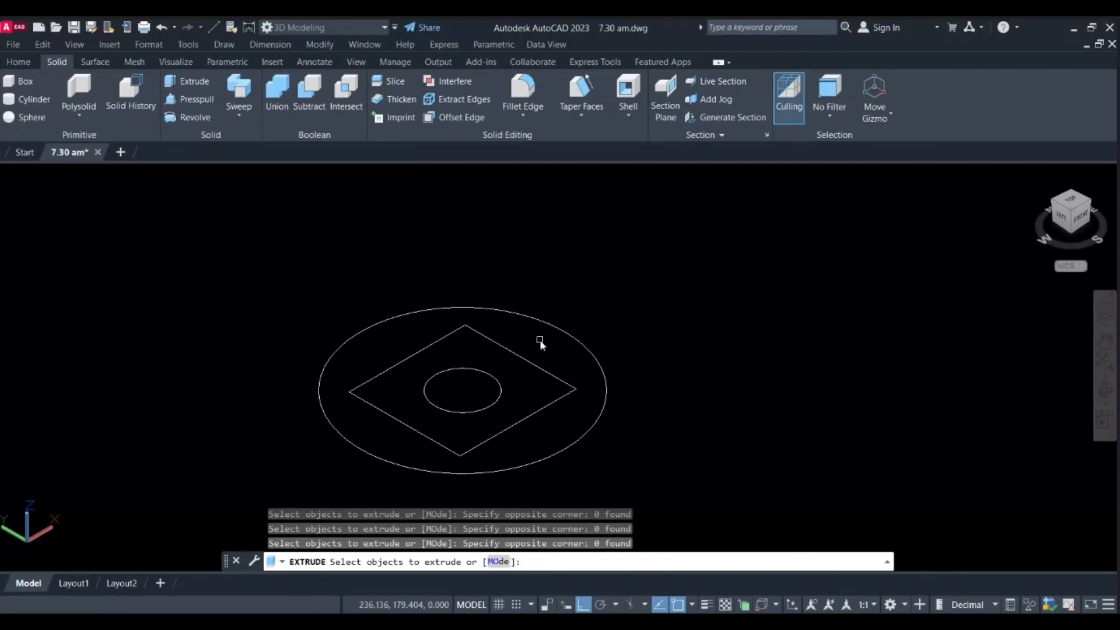
pyautogui.click(545, 346)
pyautogui.click(536, 341)
pyautogui.press('Escape')
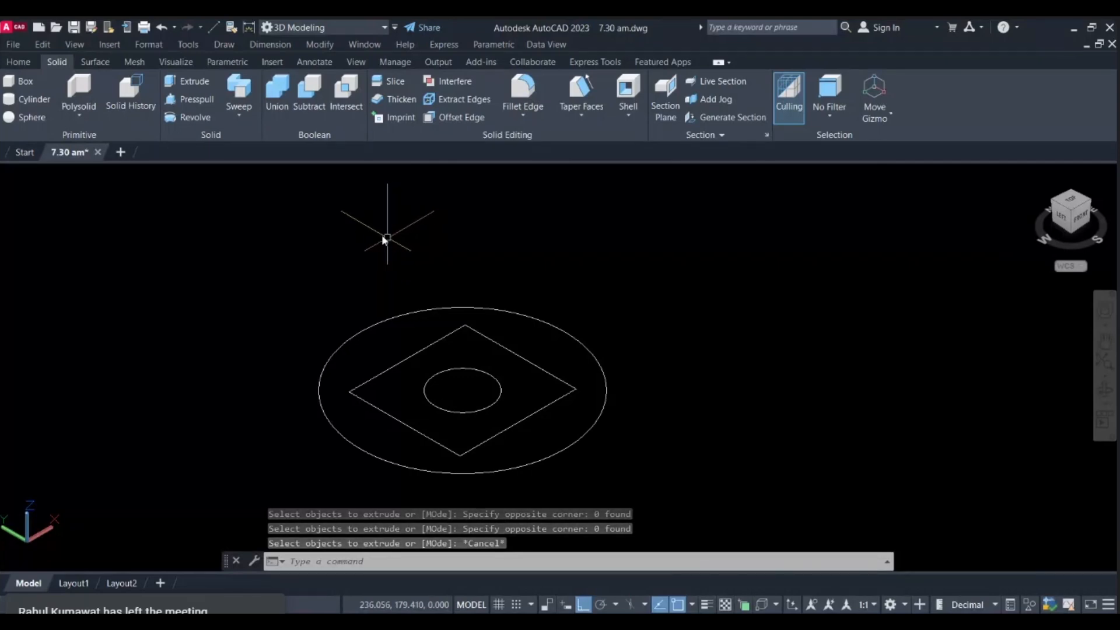
# Step: Use Presspull on the large circle to raise it into a tall solid cylinder
pyautogui.click(196, 101)
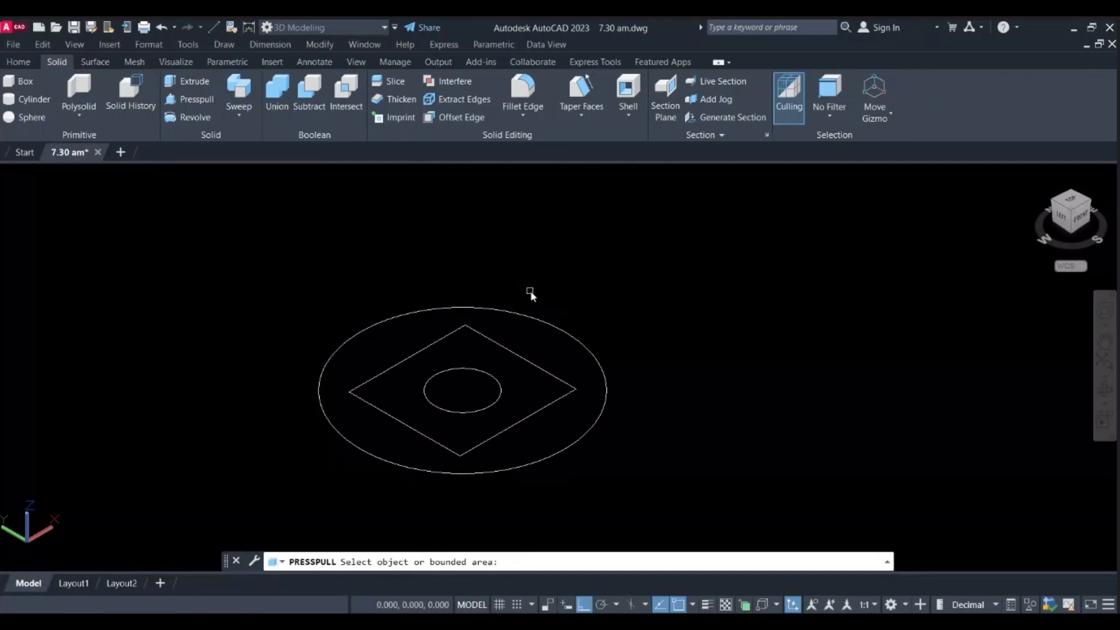
pyautogui.click(540, 321)
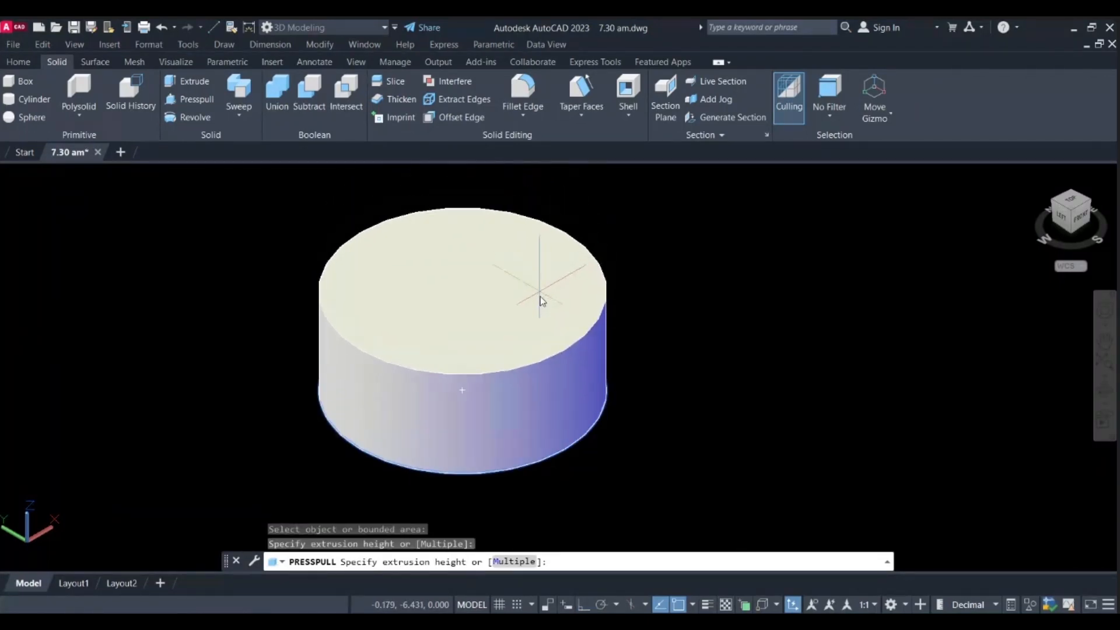
pyautogui.scroll(-2, 521, 295)
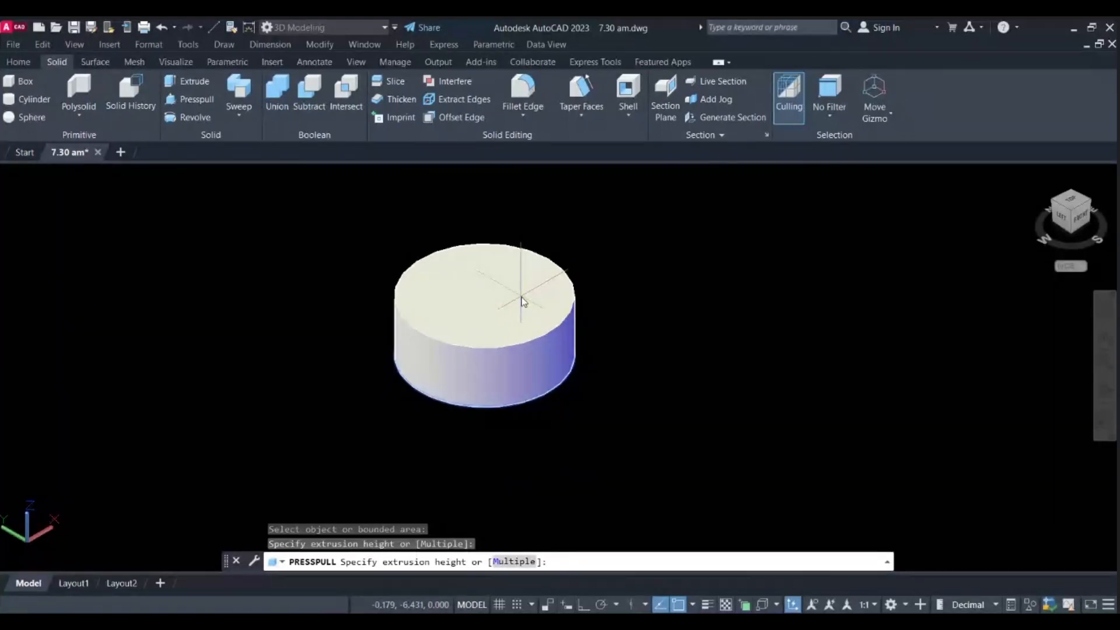
pyautogui.moveTo(521, 298); pyautogui.dragTo(520, 367, button='middle')
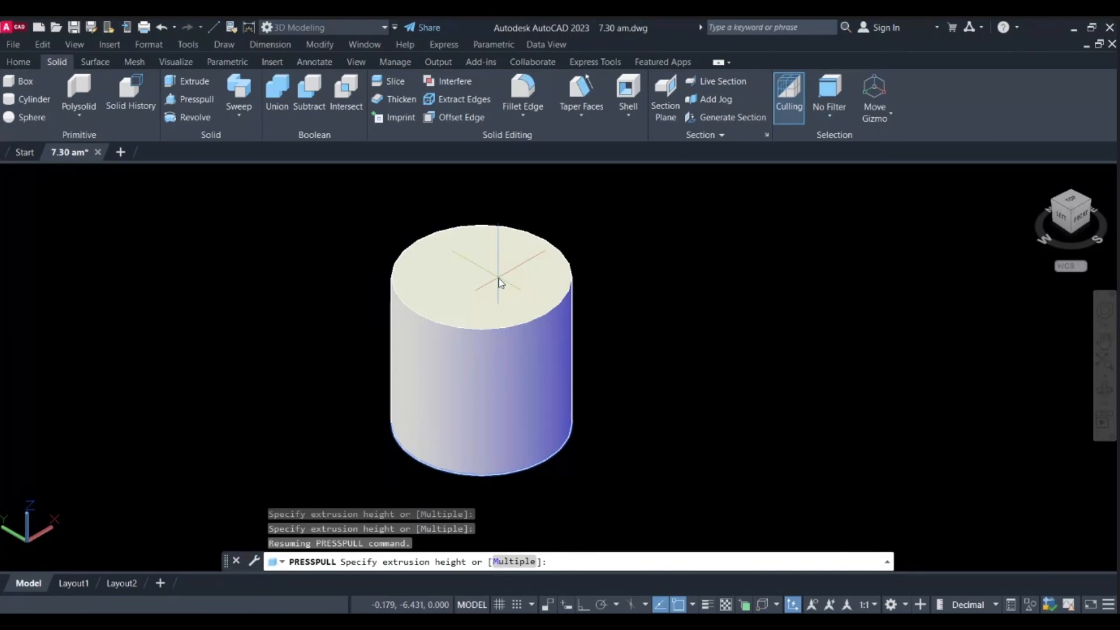
pyautogui.click(499, 283)
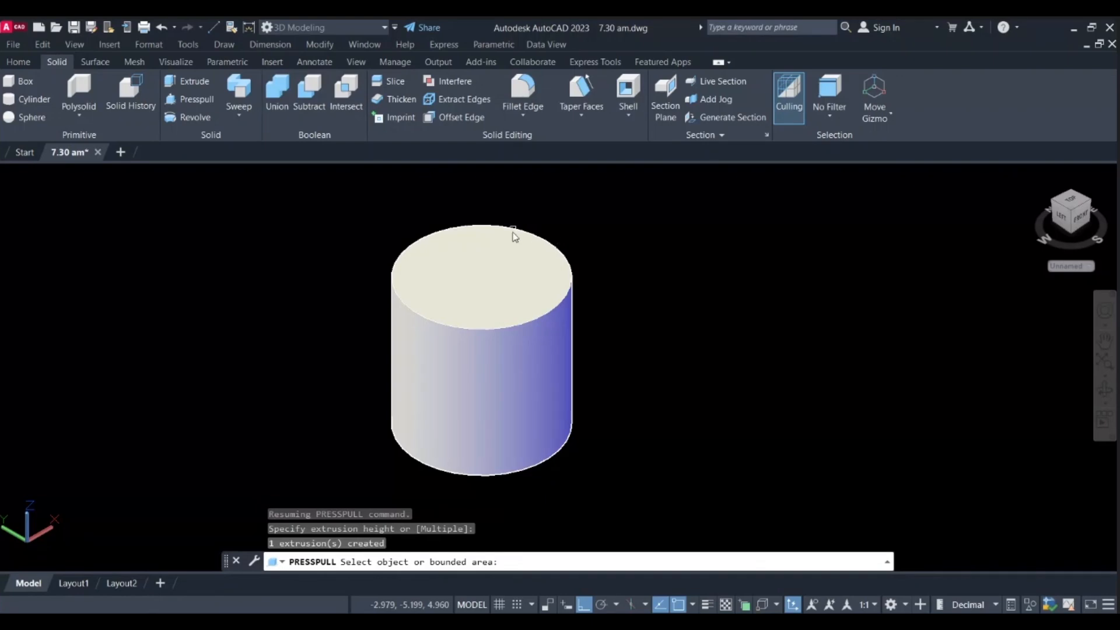
# Step: Presspull the cylinder's top face up, down and up again, and undo the whole Presspull operation
pyautogui.click(526, 269)
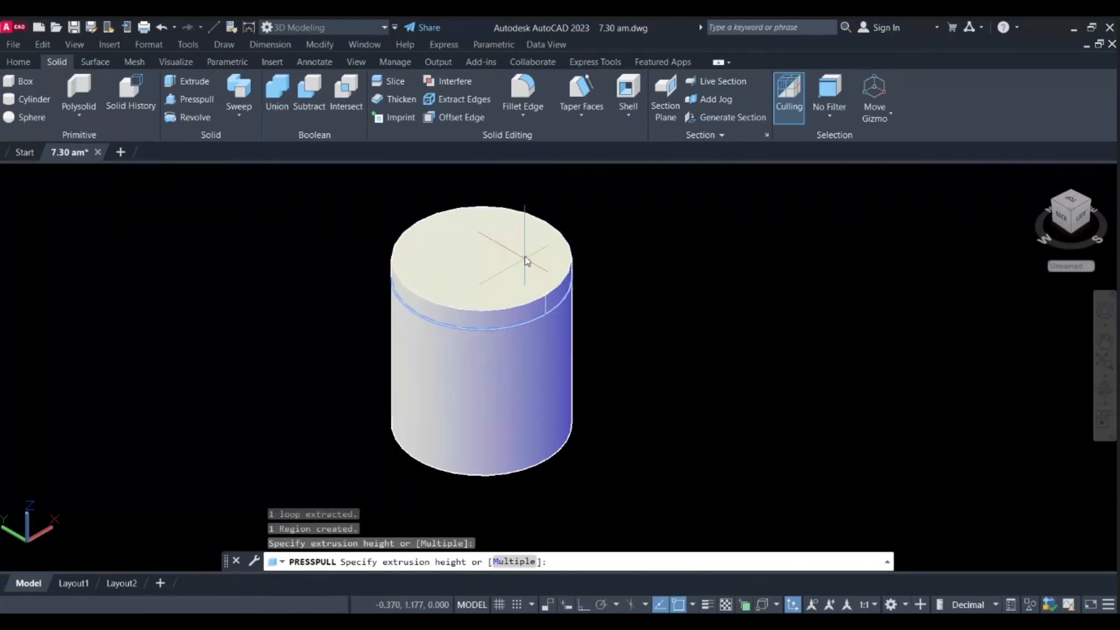
pyautogui.click(514, 196)
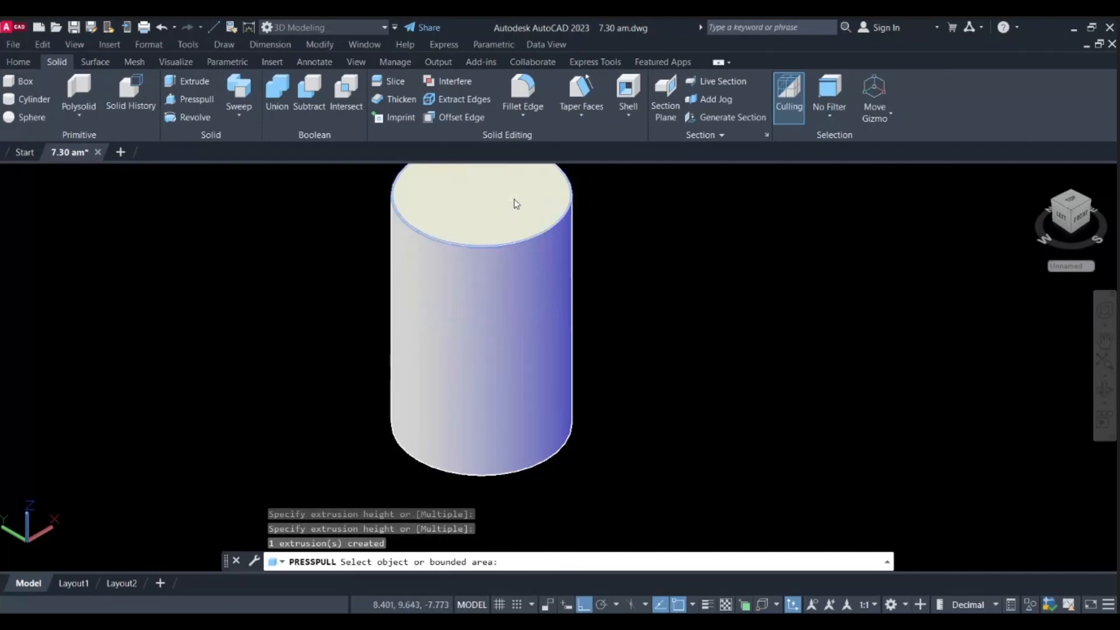
pyautogui.click(520, 202)
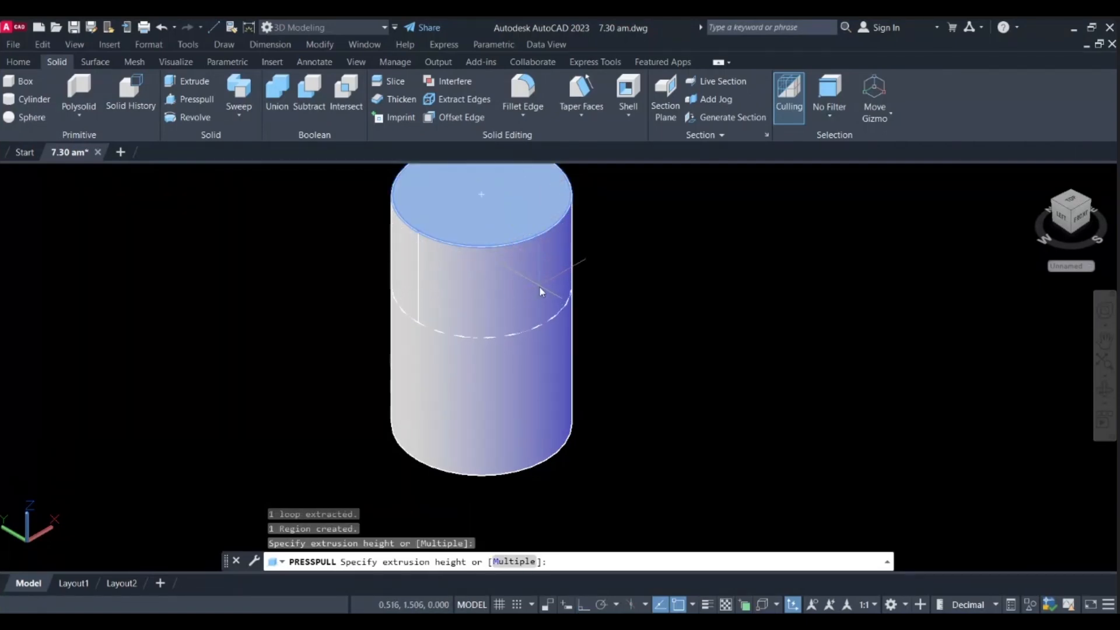
pyautogui.click(546, 313)
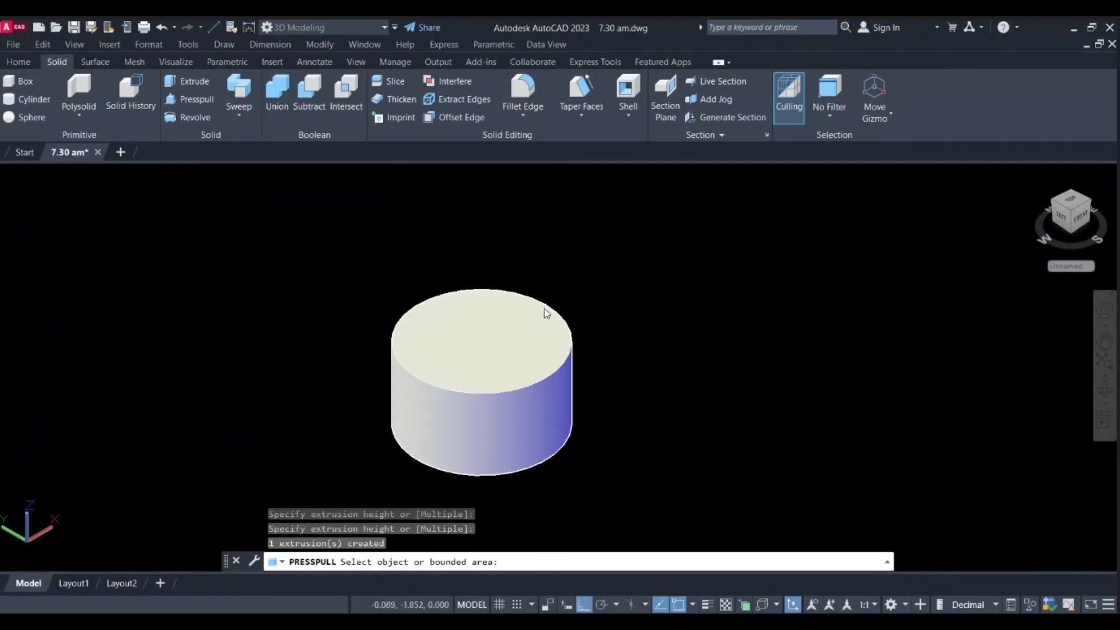
pyautogui.click(554, 360)
pyautogui.click(558, 261)
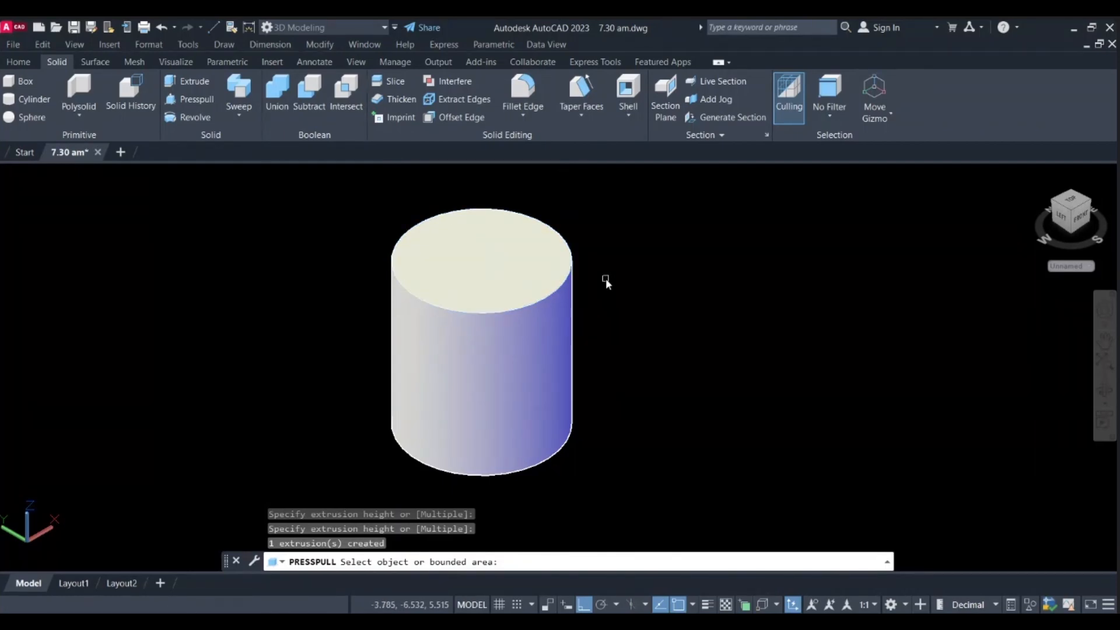
pyautogui.press('Return')
pyautogui.hotkey('ctrl', 'z')
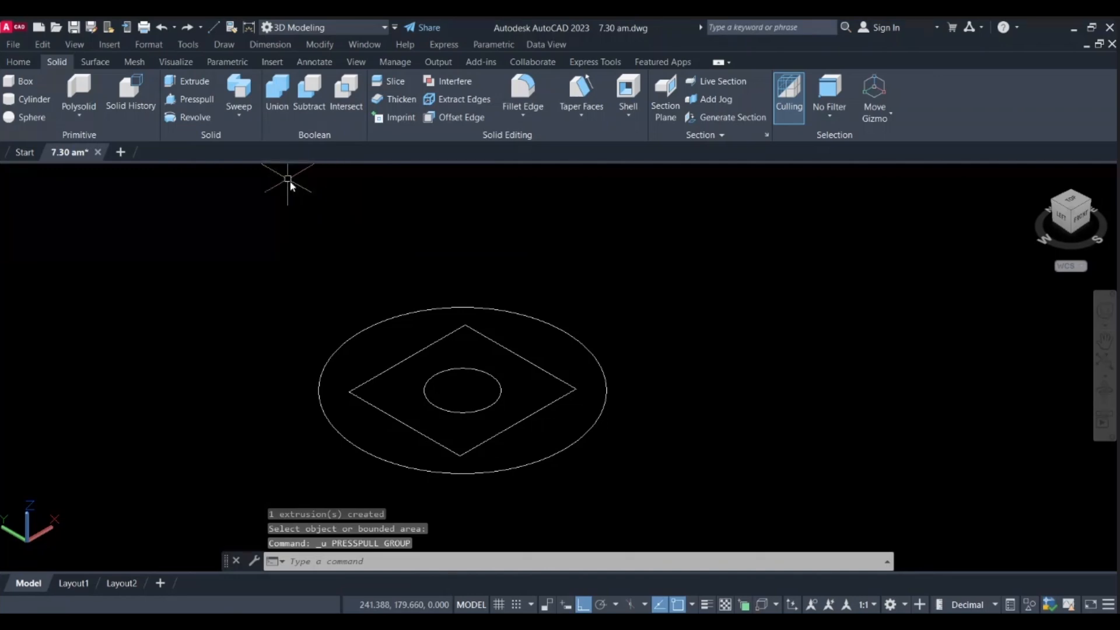
# Step: Presspull the bounded area between the large circle and the square upward into a ring with a square opening
pyautogui.click(208, 103)
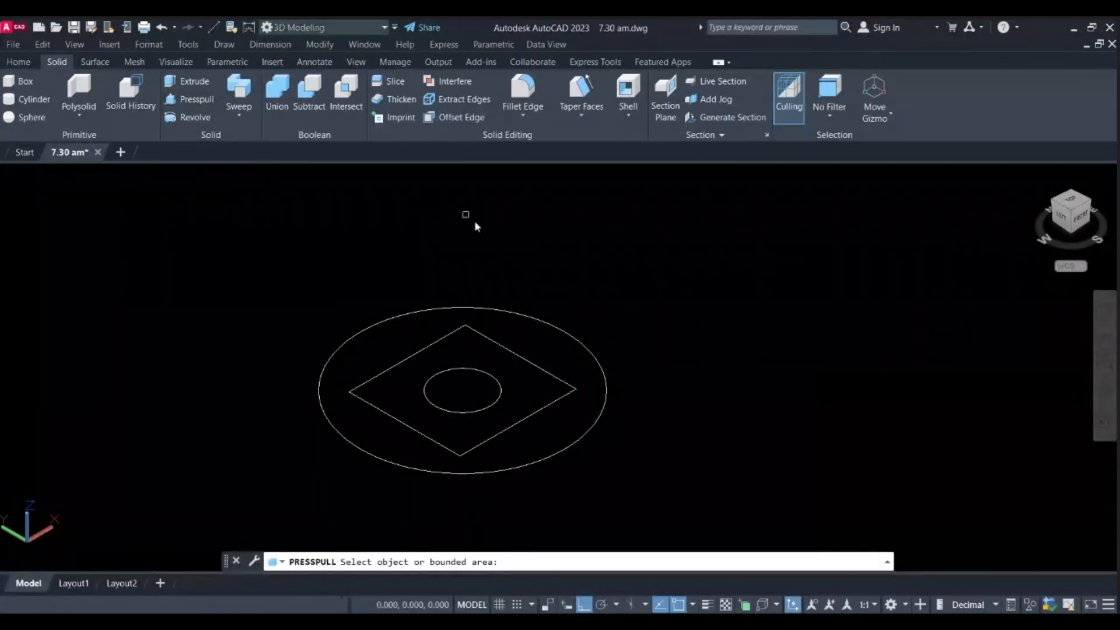
pyautogui.click(540, 341)
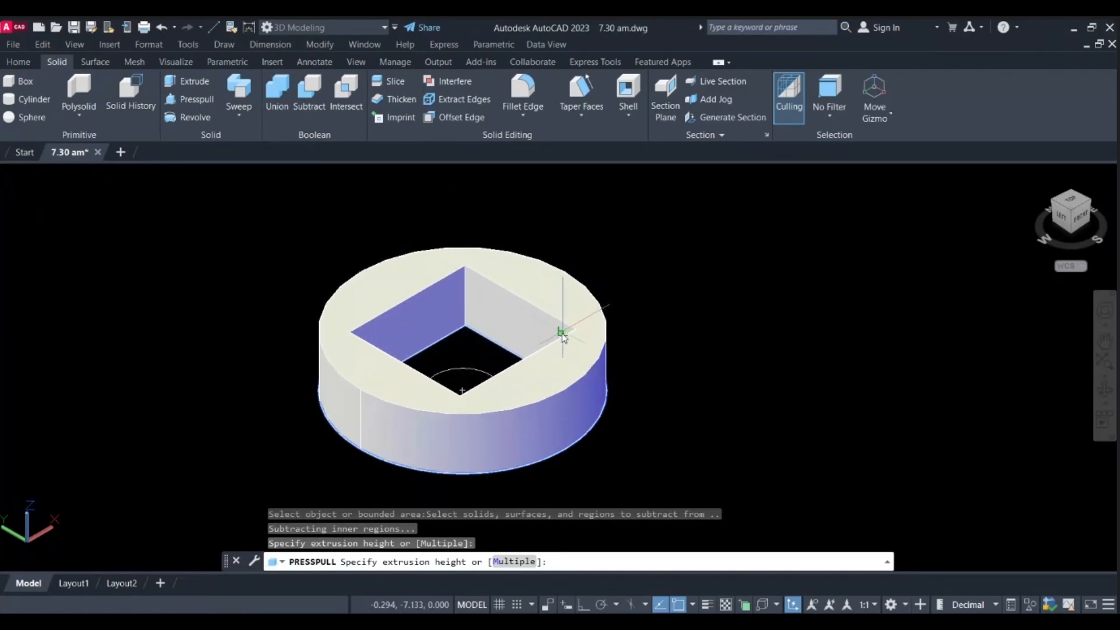
pyautogui.click(571, 301)
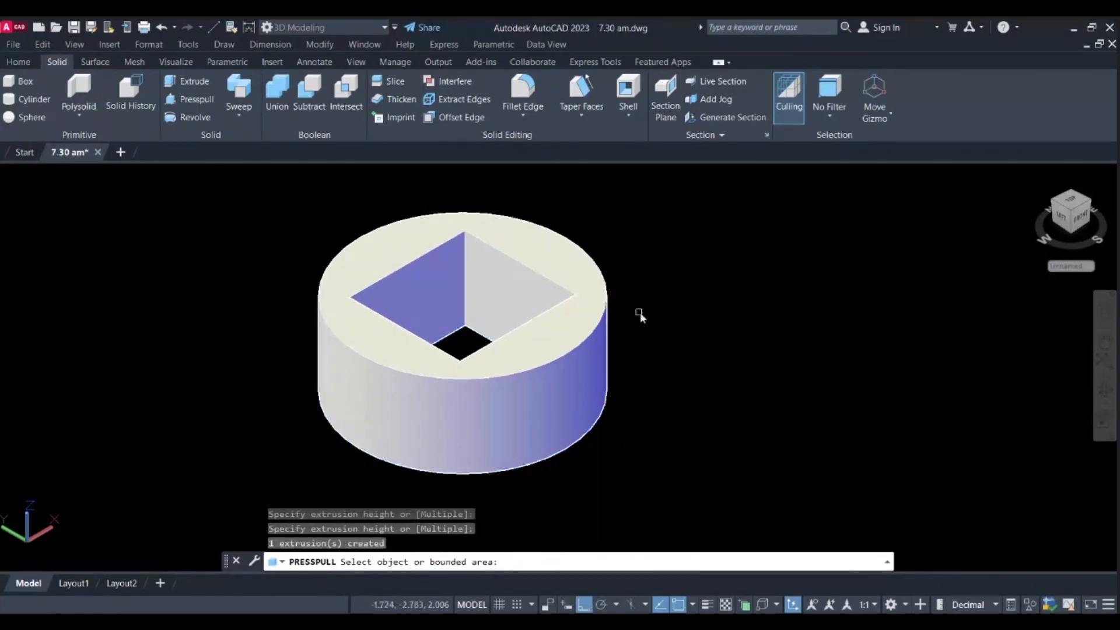
# Step: Presspull the bounded area between the square and the small circle upward into a square block rising above the ring
pyautogui.scroll(-2, 646, 307)
pyautogui.keyDown('shift'); pyautogui.moveTo(647, 307); pyautogui.dragTo(611, 409, button='middle'); pyautogui.keyUp('shift')
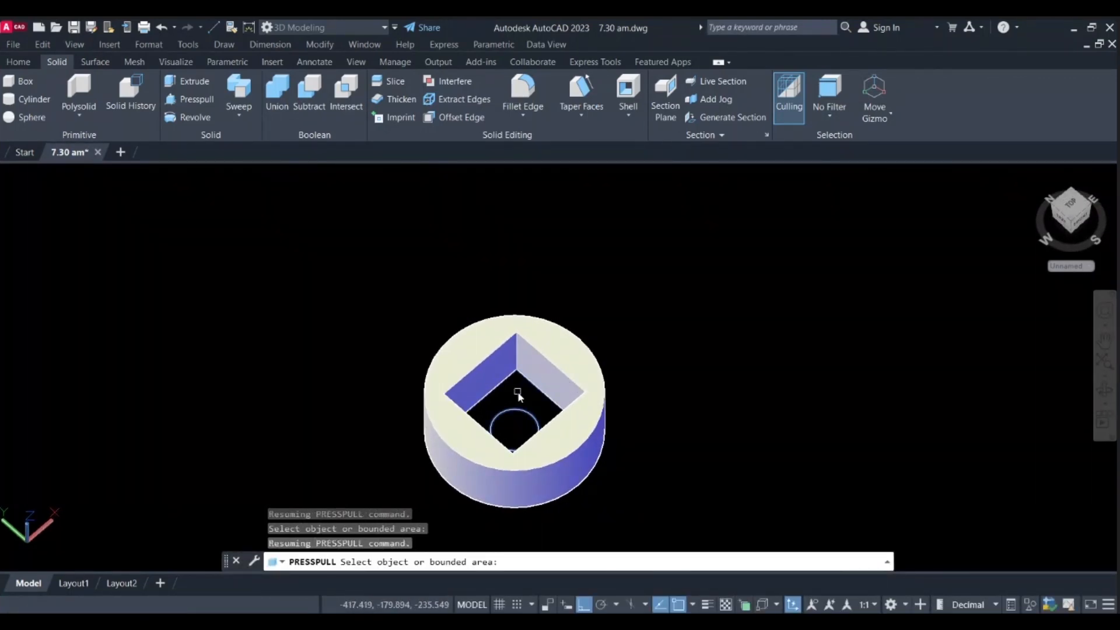
pyautogui.click(517, 391)
pyautogui.scroll(-2, 523, 386)
pyautogui.keyDown('shift'); pyautogui.moveTo(522, 386); pyautogui.dragTo(537, 328, button='middle'); pyautogui.keyUp('shift')
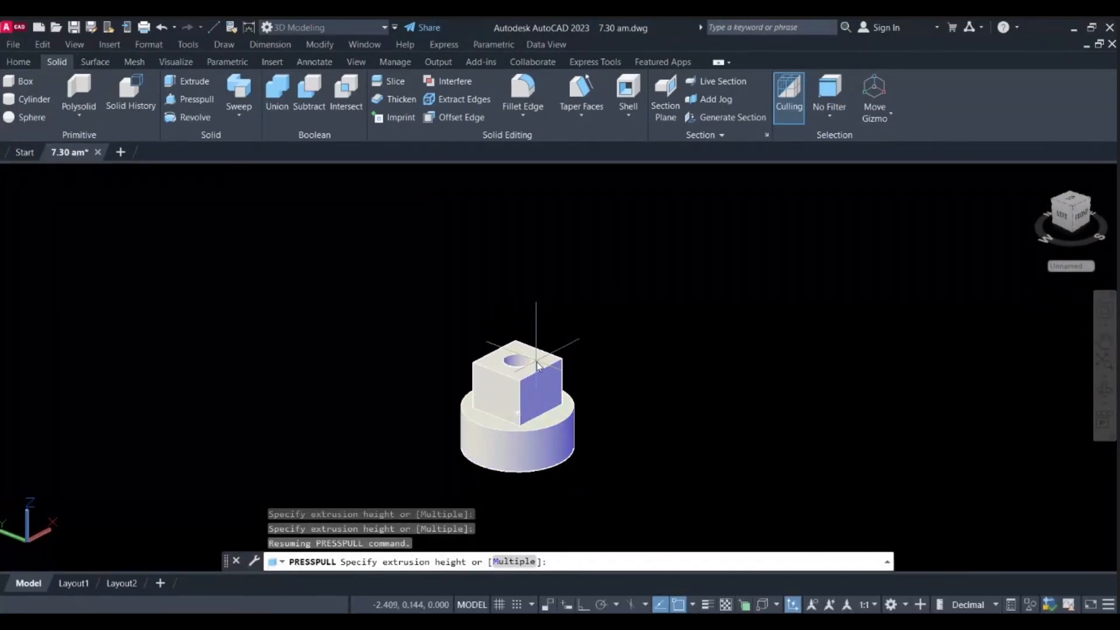
pyautogui.click(539, 362)
# Step: Presspull the small circle's area inside the square block upward into a tall, thin rod
pyautogui.keyDown('shift'); pyautogui.moveTo(573, 328); pyautogui.dragTo(581, 447, button='middle'); pyautogui.keyUp('shift')
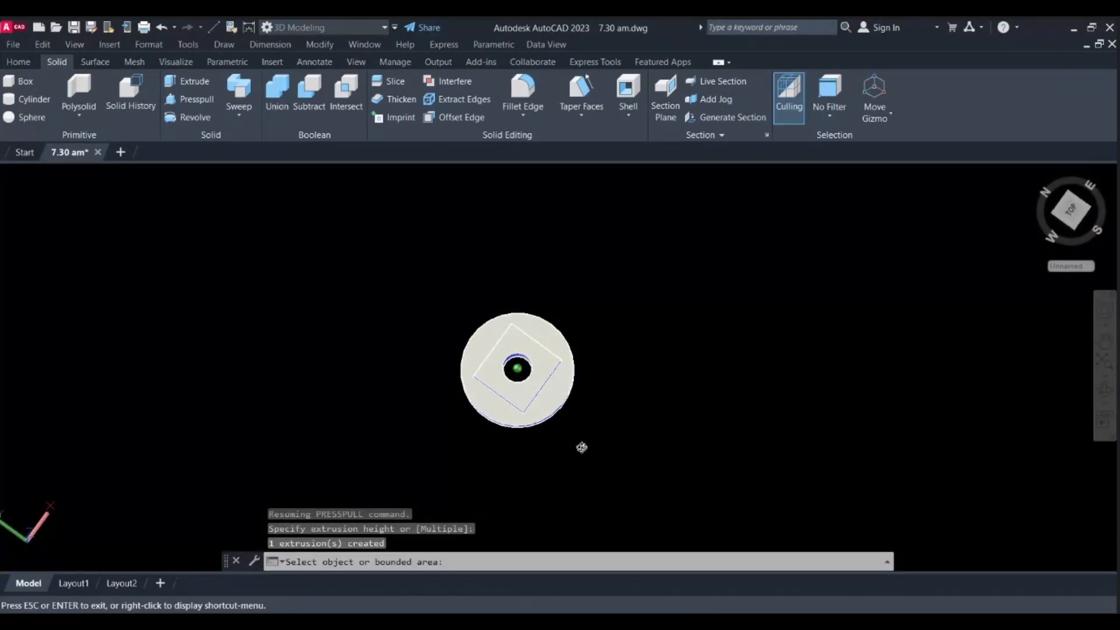
pyautogui.click(525, 371)
pyautogui.scroll(-2, 527, 372)
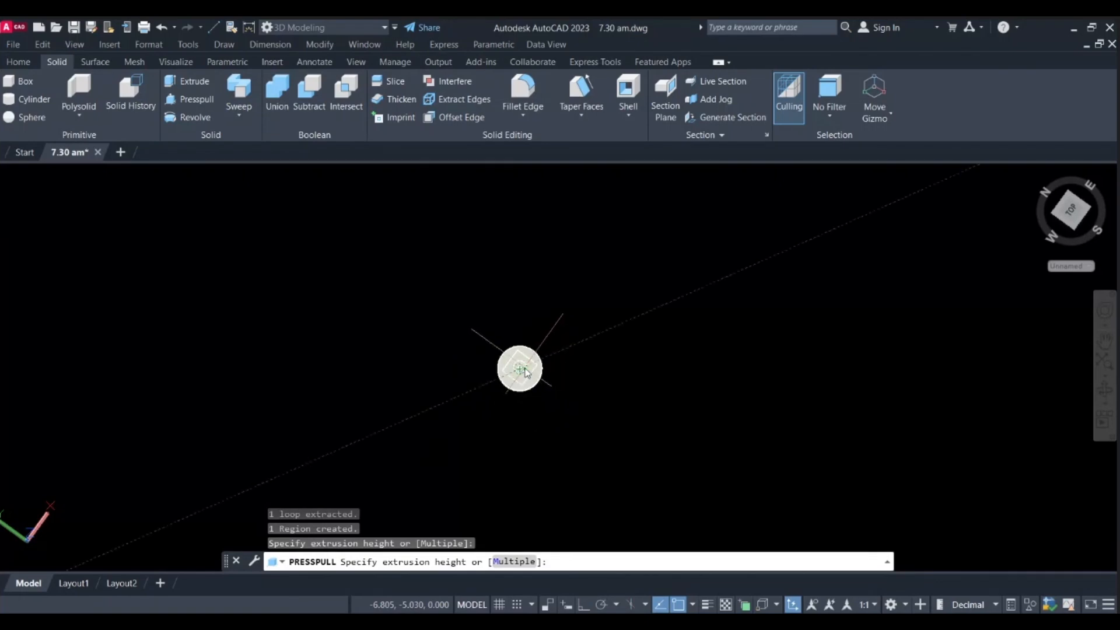
pyautogui.keyDown('shift'); pyautogui.moveTo(527, 371); pyautogui.dragTo(522, 350, button='middle'); pyautogui.keyUp('shift')
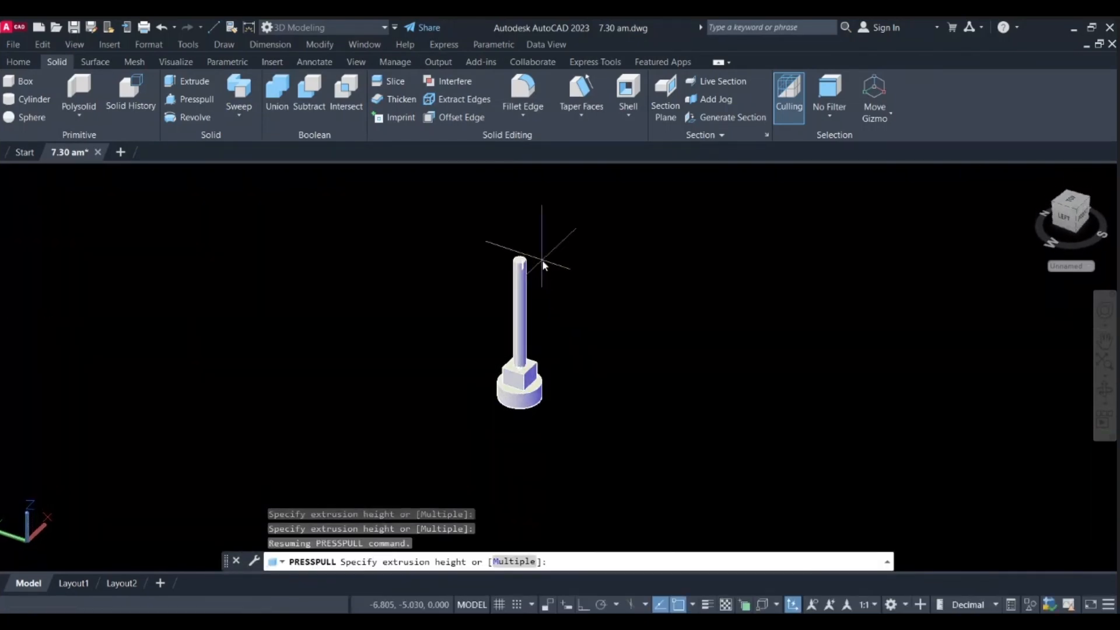
pyautogui.click(543, 235)
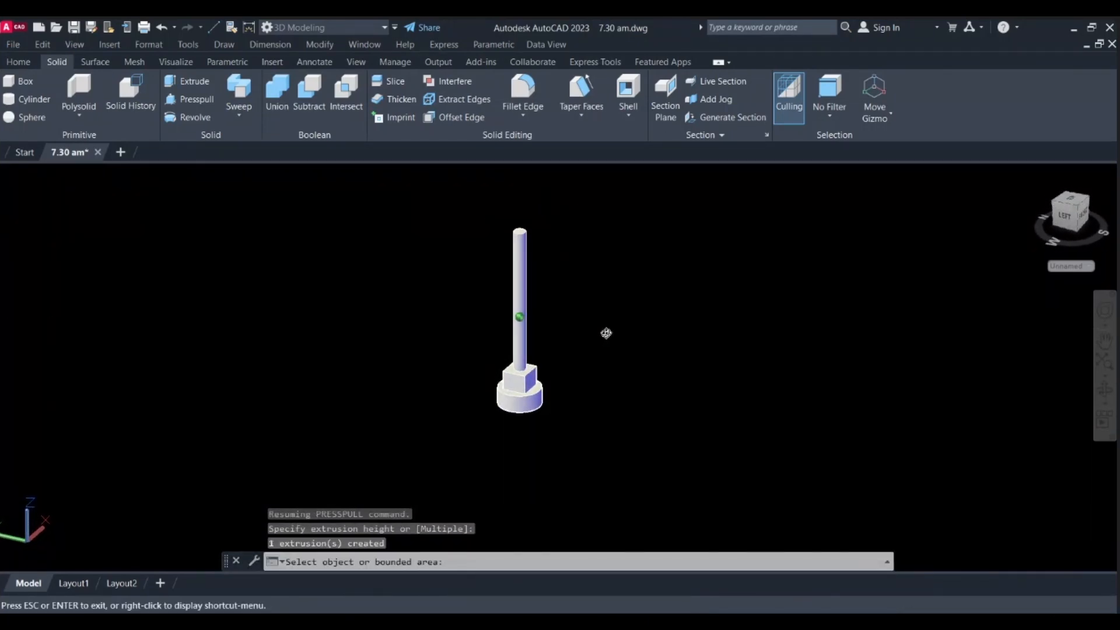
# Step: Presspull one side face of the square block outward into a long bar, and pull the bar's adjacent long side outward to widen it
pyautogui.scroll(2, 573, 328)
pyautogui.scroll(-1, 572, 327)
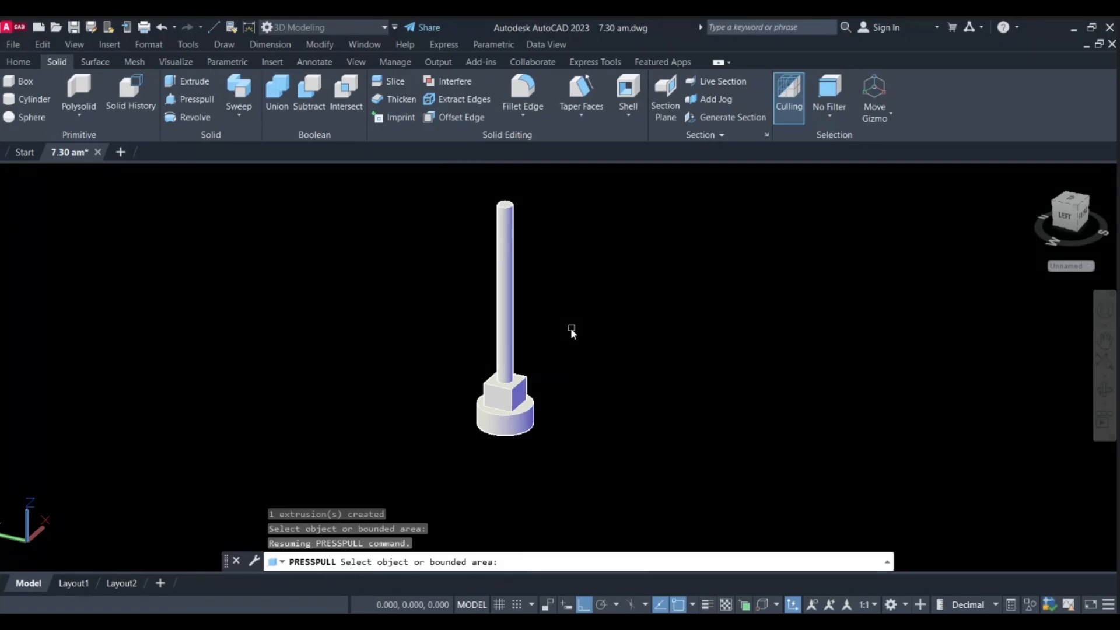
pyautogui.scroll(2, 593, 382)
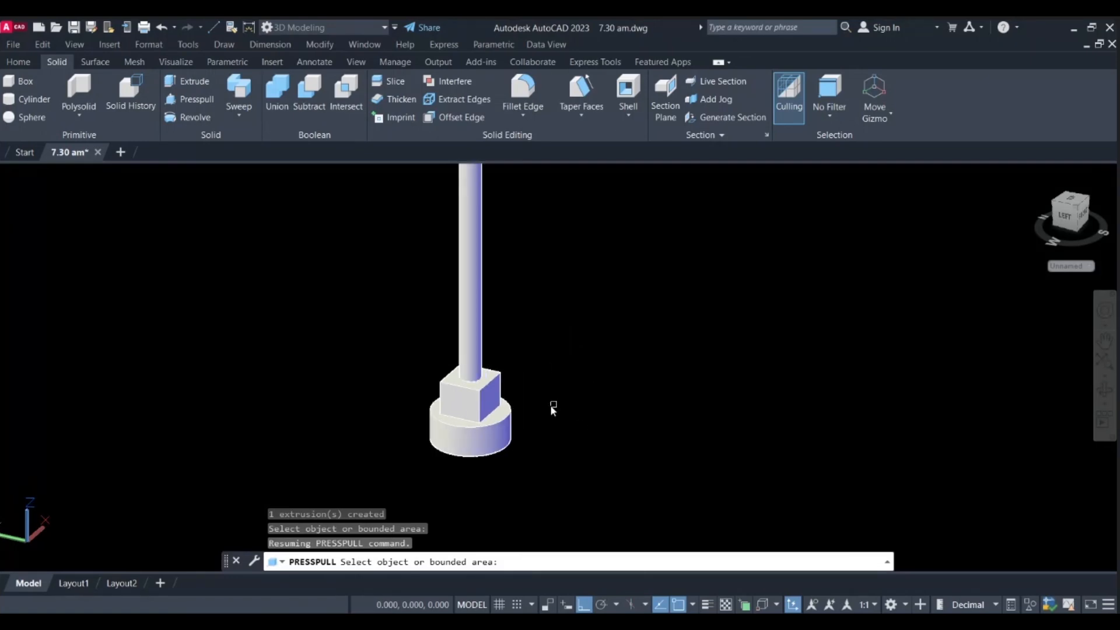
pyautogui.click(489, 399)
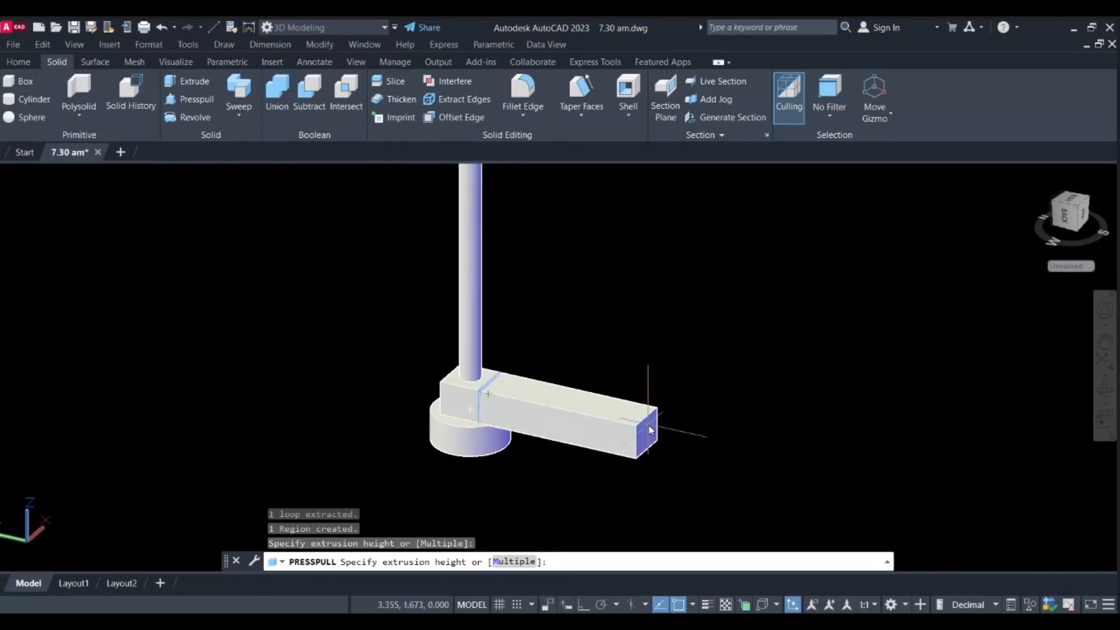
pyautogui.click(648, 425)
pyautogui.click(606, 427)
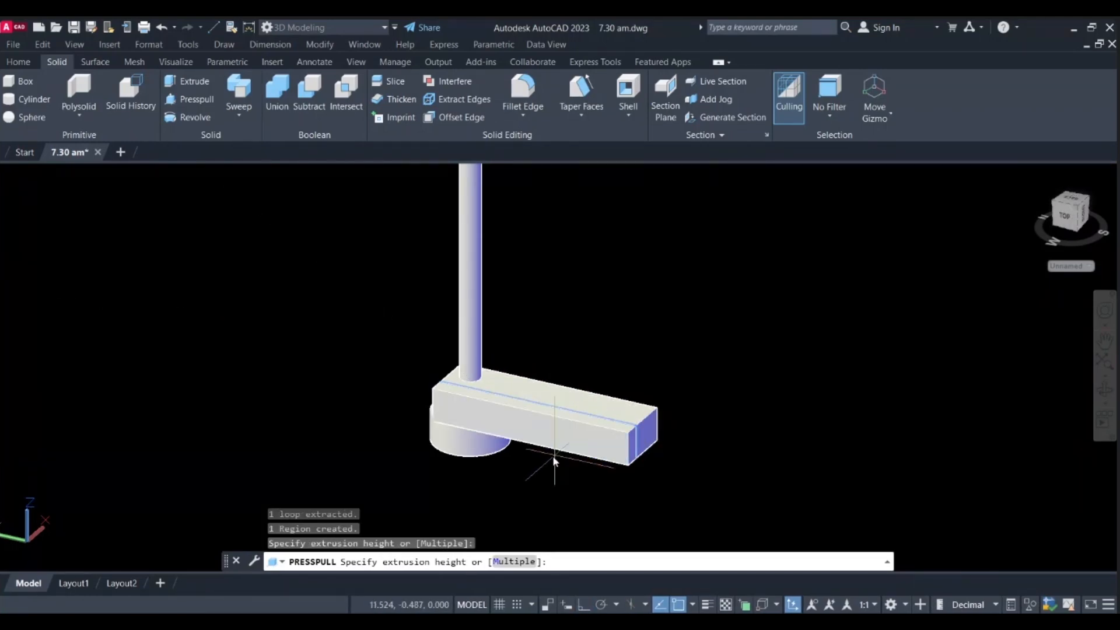
pyautogui.click(484, 505)
# Step: Presspull the block's remaining side faces outward to form a wide, flat plate around the rod, and finish the command
pyautogui.keyDown('shift'); pyautogui.moveTo(469, 465); pyautogui.dragTo(512, 461, button='middle'); pyautogui.keyUp('shift')
pyautogui.click(489, 457)
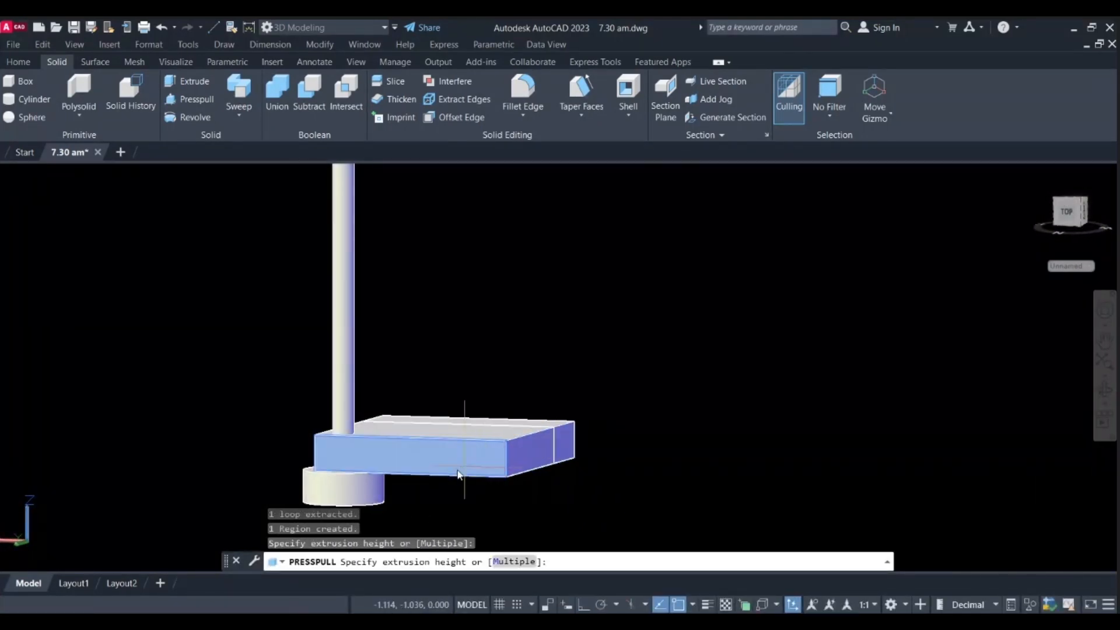
pyautogui.scroll(-4, 326, 490)
pyautogui.keyDown('shift'); pyautogui.moveTo(331, 468); pyautogui.dragTo(370, 466, button='middle'); pyautogui.keyUp('shift')
pyautogui.click(297, 489)
pyautogui.click(339, 479)
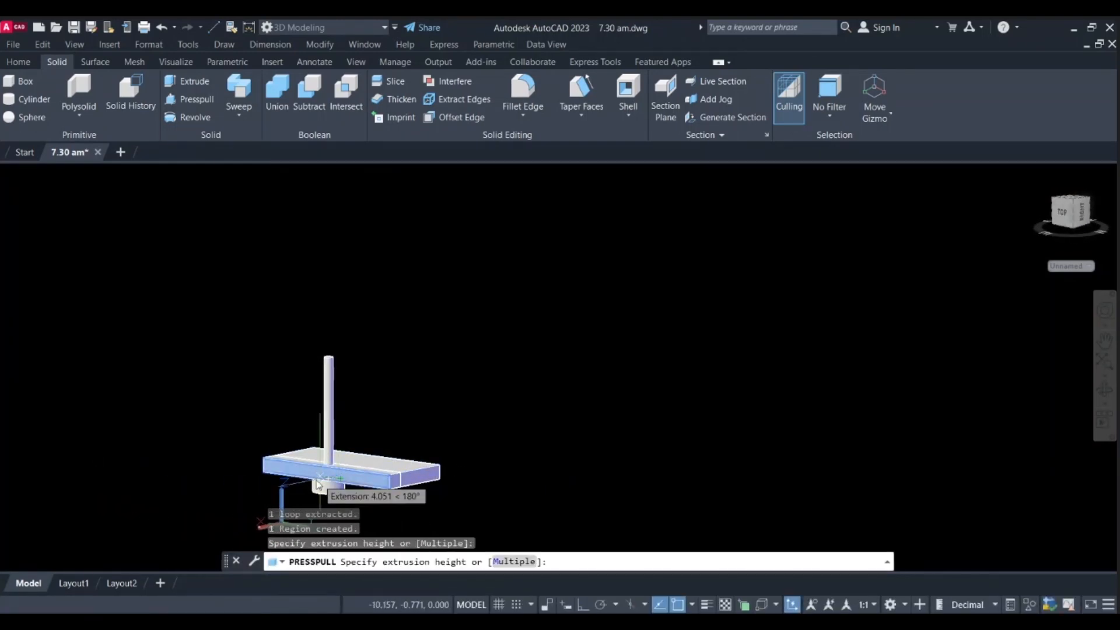
pyautogui.moveTo(287, 487)
pyautogui.keyDown('shift'); pyautogui.mouseDown(button='middle')
pyautogui.moveTo(275, 547)
pyautogui.moveTo(279, 451)
pyautogui.moveTo(376, 437)
pyautogui.moveTo(407, 400)
pyautogui.mouseUp(button='middle'); pyautogui.keyUp('shift')
pyautogui.click(282, 452)
pyautogui.press('Return')
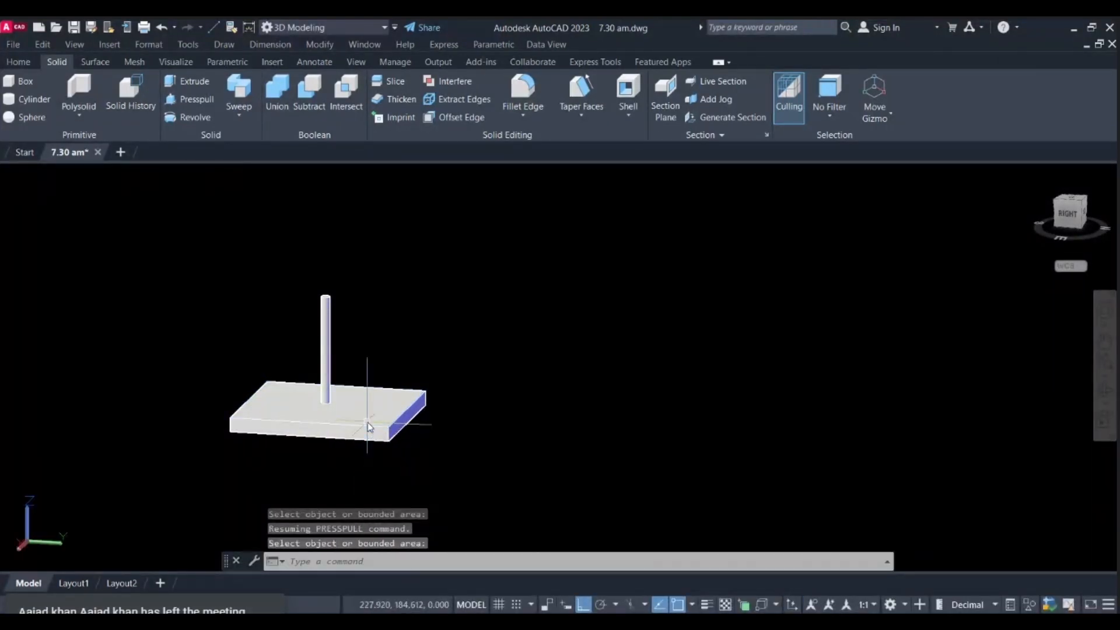
# Step: Presspull the area between the square and the small circle on the model's underside downward into a square post with a round hole
pyautogui.moveTo(317, 449)
pyautogui.keyDown('shift'); pyautogui.mouseDown(button='middle')
pyautogui.moveTo(368, 357)
pyautogui.moveTo(333, 455)
pyautogui.moveTo(282, 490)
pyautogui.moveTo(301, 444)
pyautogui.moveTo(299, 350)
pyautogui.mouseUp(button='middle'); pyautogui.keyUp('shift')
pyautogui.press('Escape')
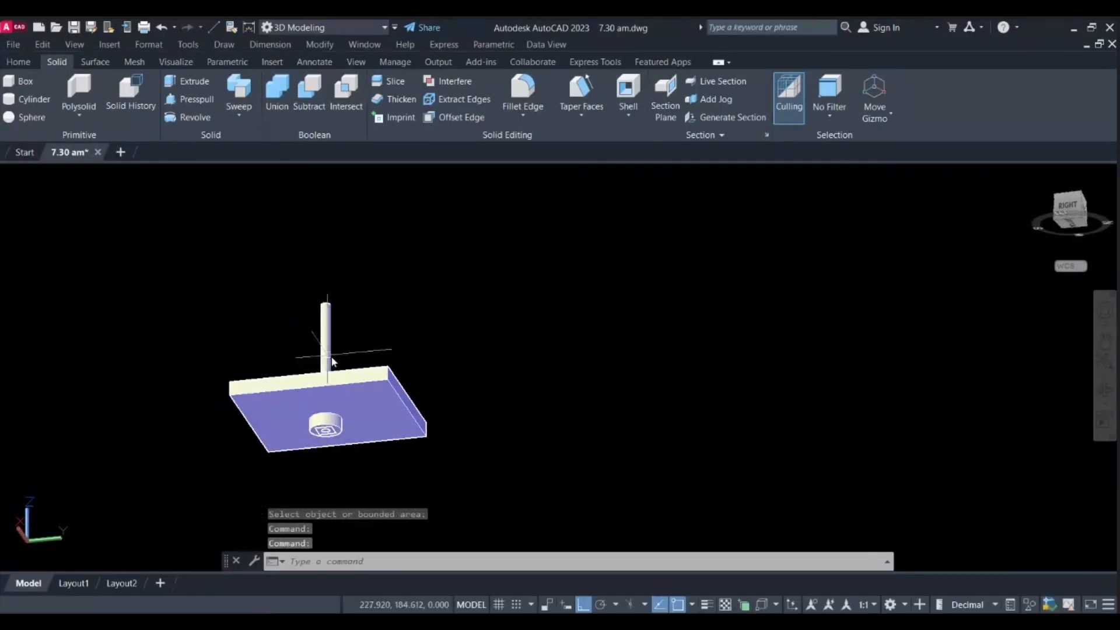
pyautogui.click(204, 105)
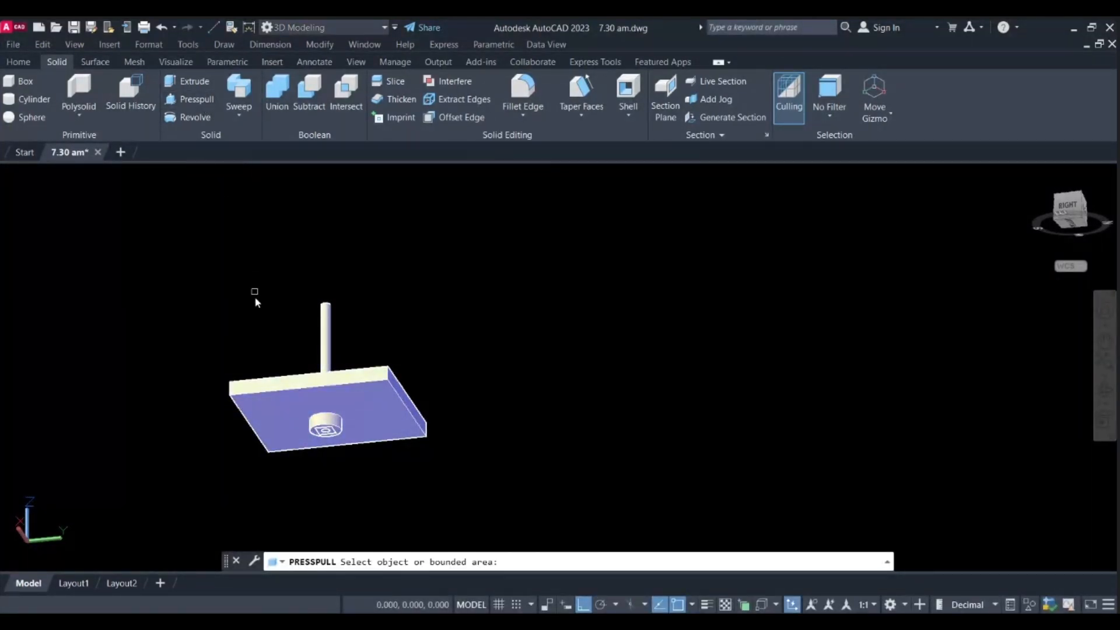
pyautogui.scroll(4, 313, 426)
pyautogui.keyDown('shift'); pyautogui.moveTo(315, 430); pyautogui.dragTo(324, 342, button='middle'); pyautogui.keyUp('shift')
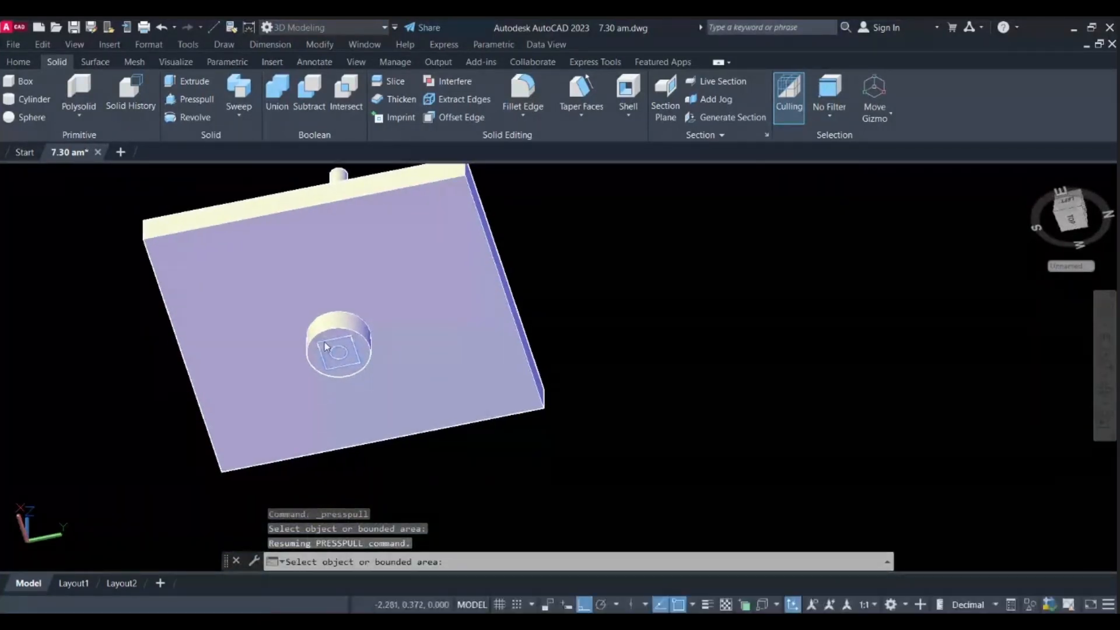
pyautogui.click(348, 361)
pyautogui.click(340, 448)
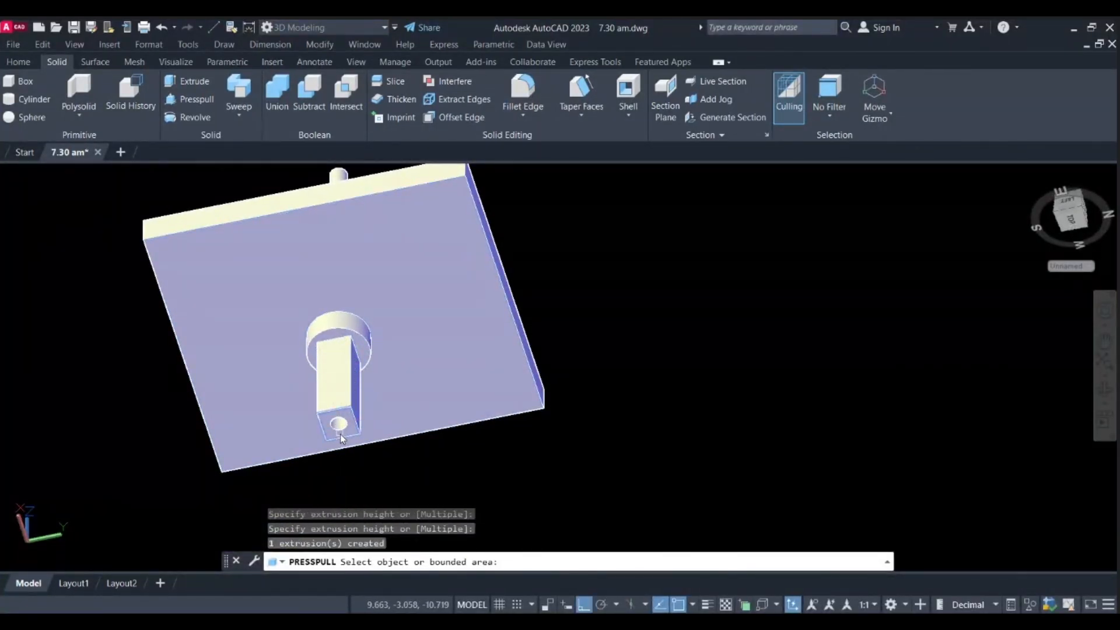
# Step: Presspull the small circle's area on the underside downward into a long rod extending past the square post, and end the command
pyautogui.keyDown('shift'); pyautogui.moveTo(330, 420); pyautogui.dragTo(352, 344, button='middle'); pyautogui.keyUp('shift')
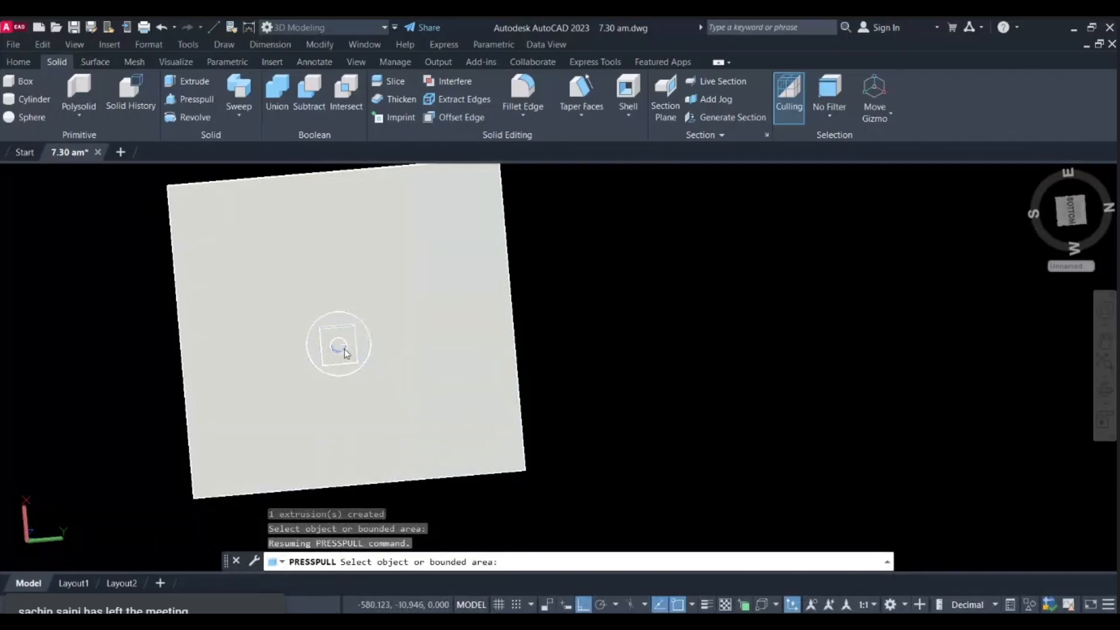
pyautogui.click(342, 350)
pyautogui.scroll(-6, 323, 397)
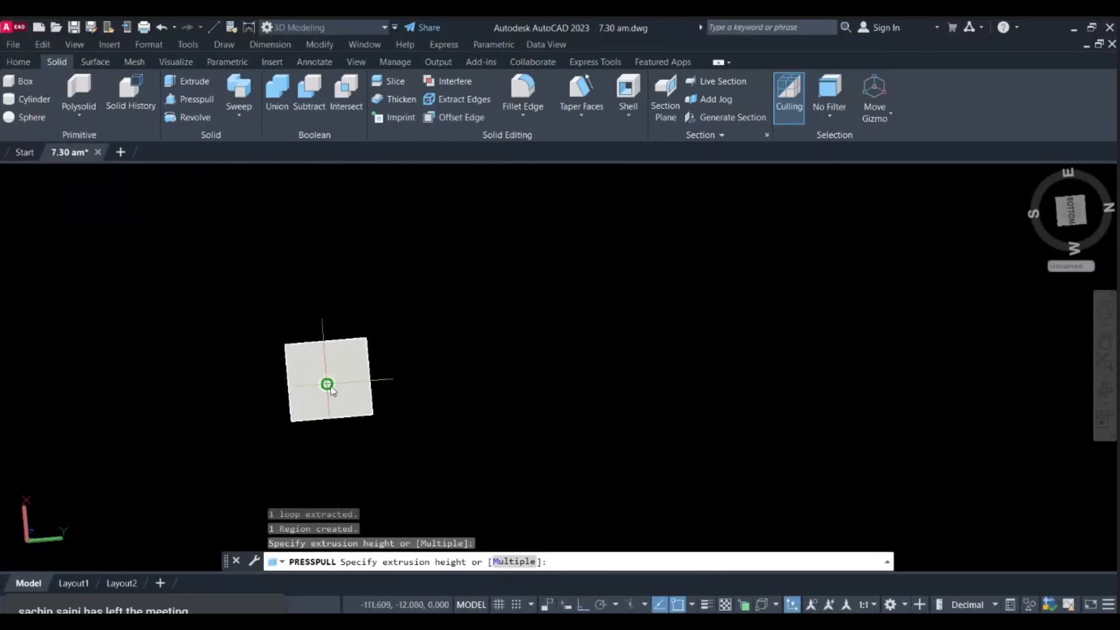
pyautogui.keyDown('shift'); pyautogui.moveTo(325, 383); pyautogui.dragTo(352, 513, button='middle'); pyautogui.keyUp('shift')
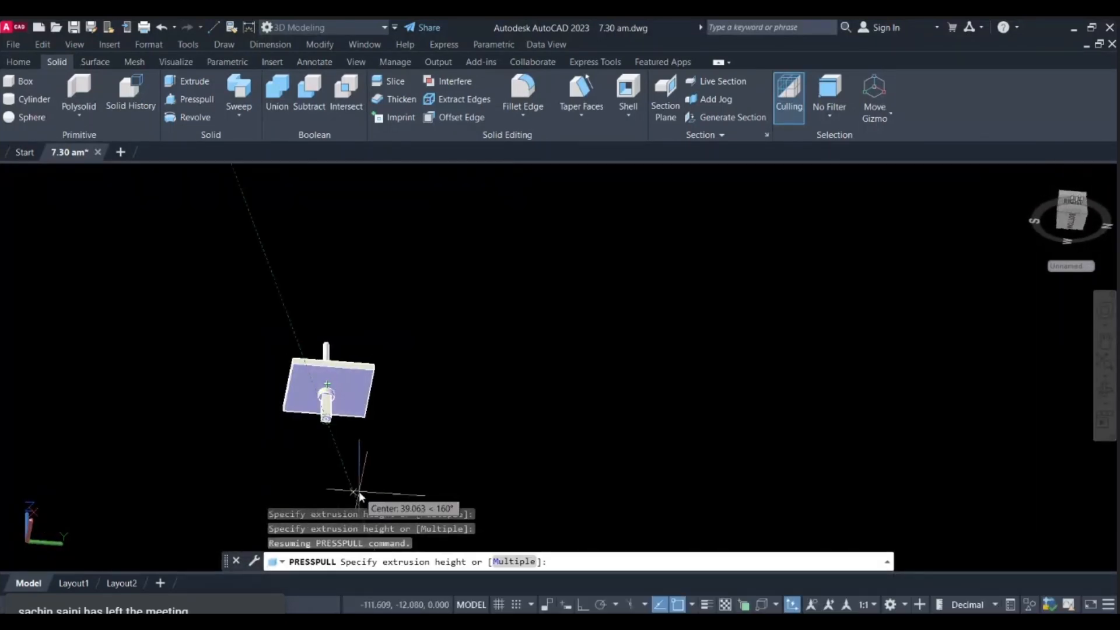
pyautogui.click(327, 469)
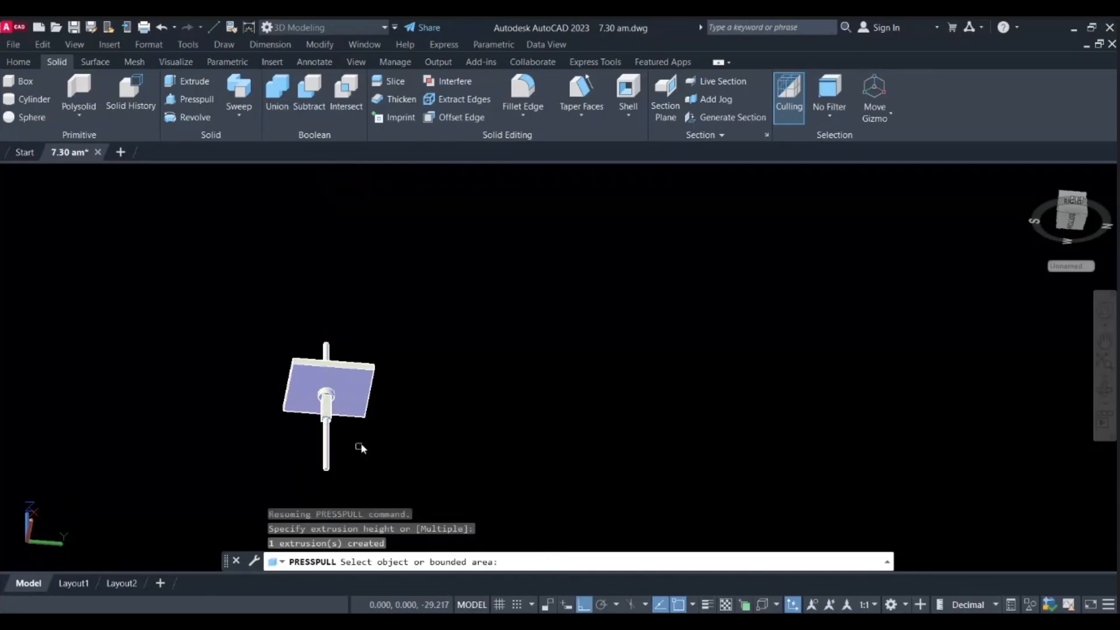
pyautogui.keyDown('shift'); pyautogui.moveTo(361, 447); pyautogui.dragTo(366, 486, button='middle'); pyautogui.keyUp('shift')
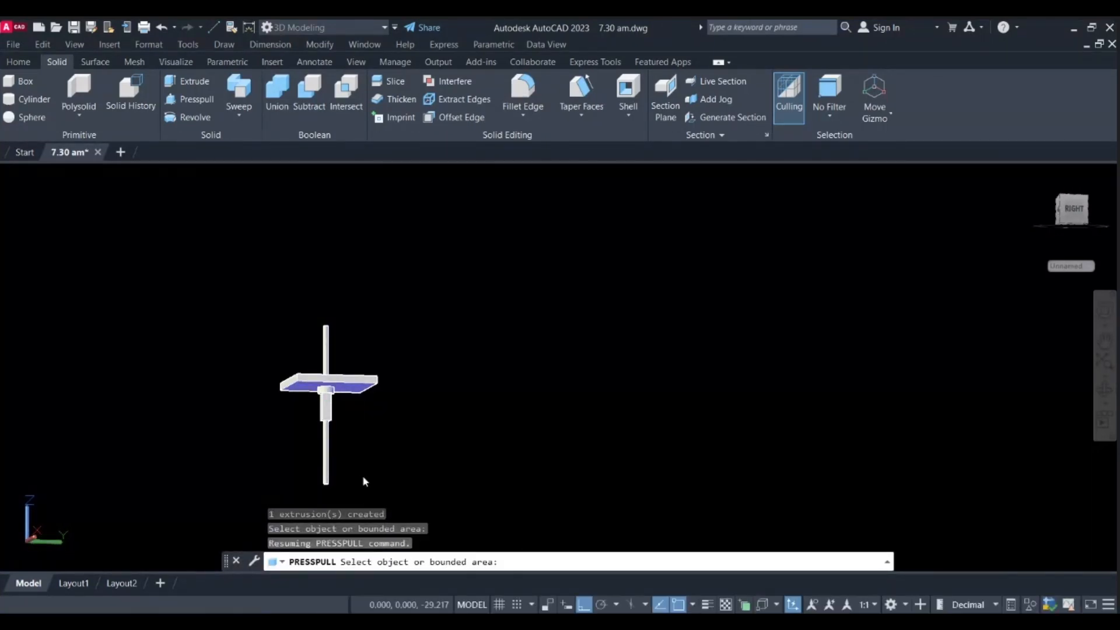
pyautogui.press('Escape')
# Step: Select the entire model, including the plate, posts and rods, with a selection window
pyautogui.scroll(-2, 363, 479)
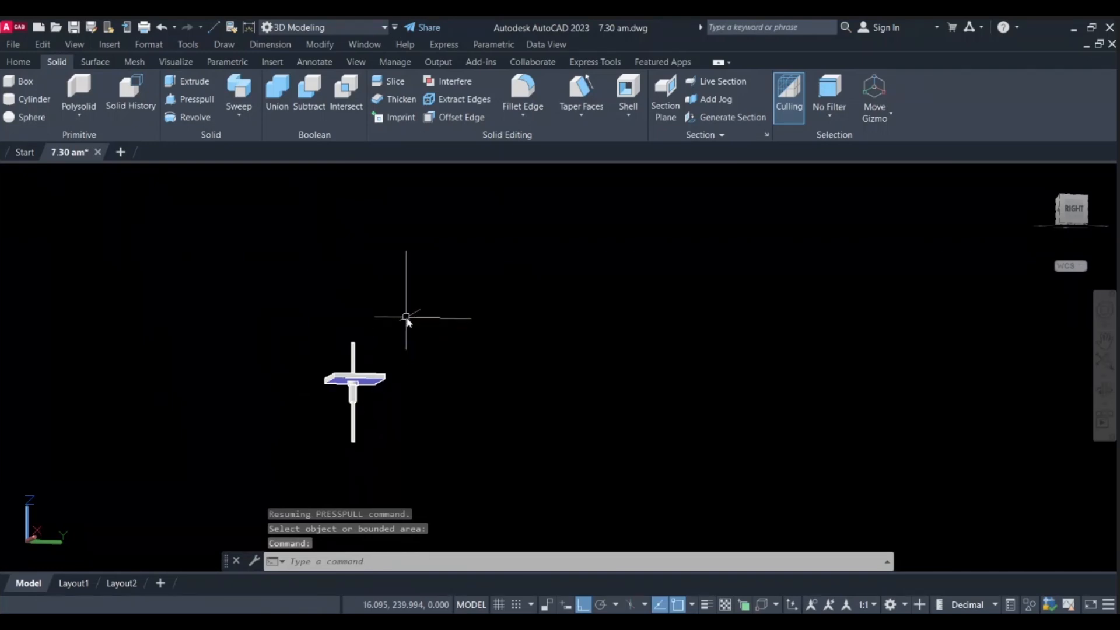
pyautogui.click(407, 318)
pyautogui.click(259, 477)
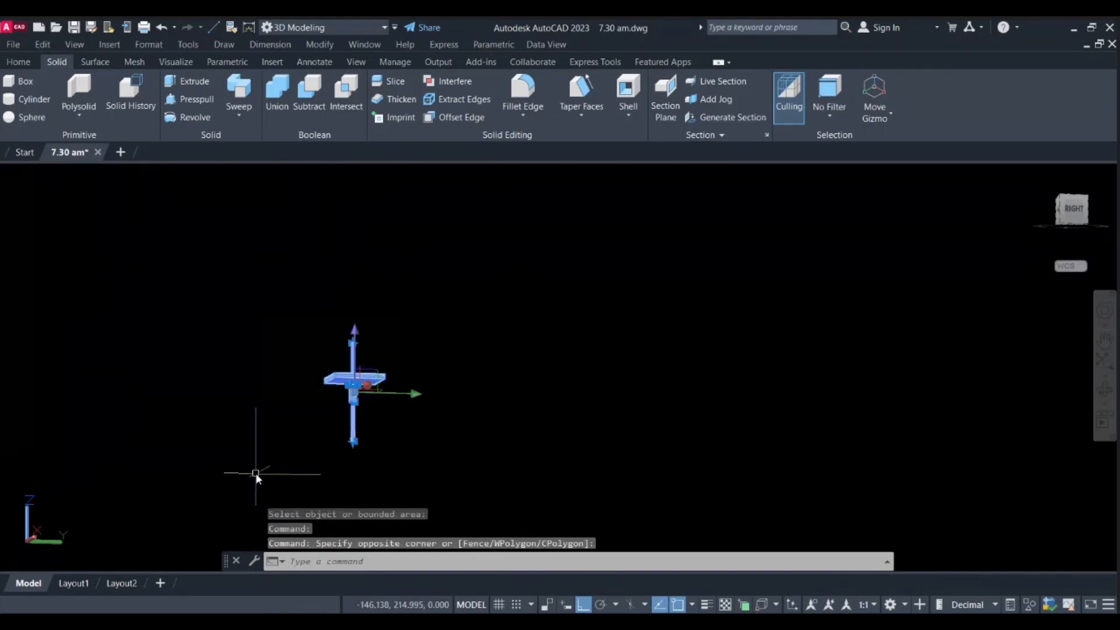